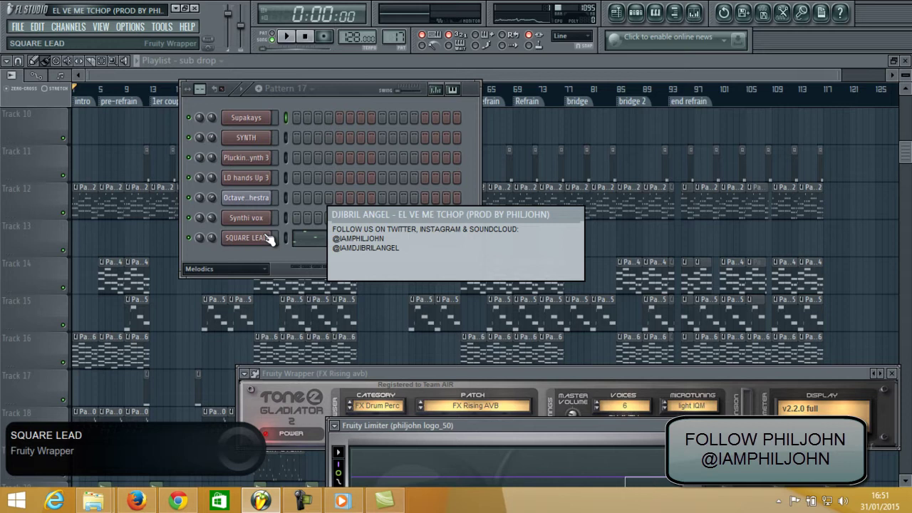
# Step: Play the song from the start and display only the Audio clips channels in the step sequencer
pyautogui.click(285, 36)
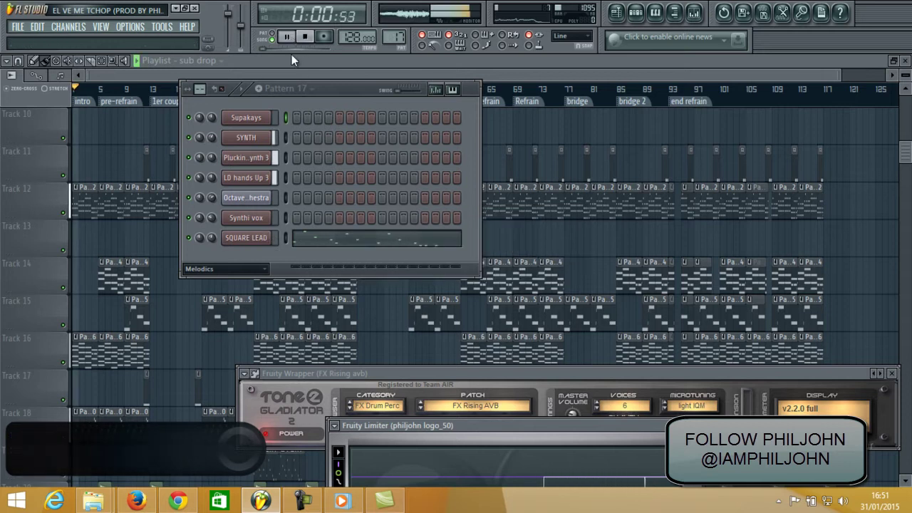
pyautogui.click(350, 86)
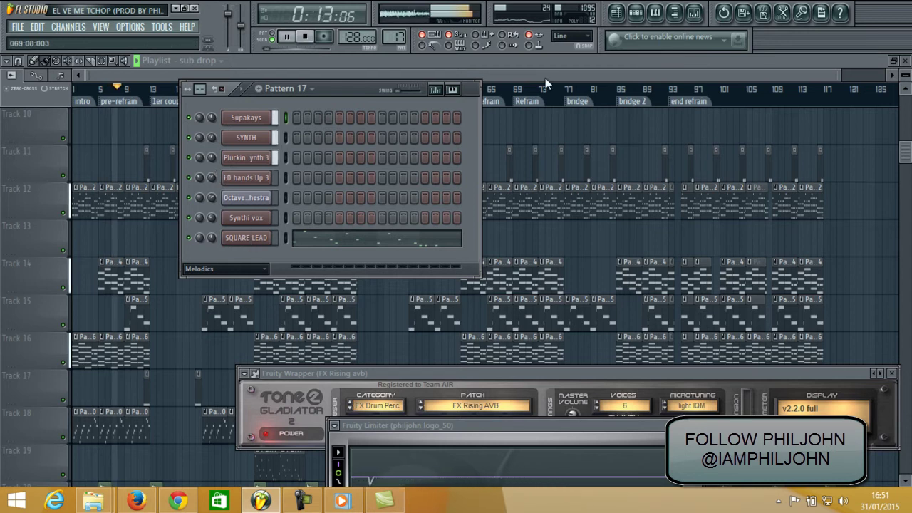
pyautogui.click(240, 268)
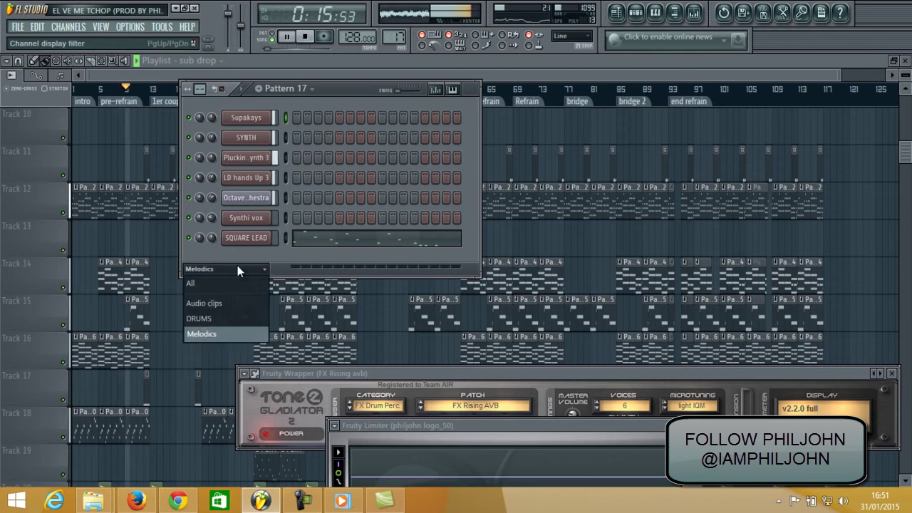
pyautogui.click(207, 309)
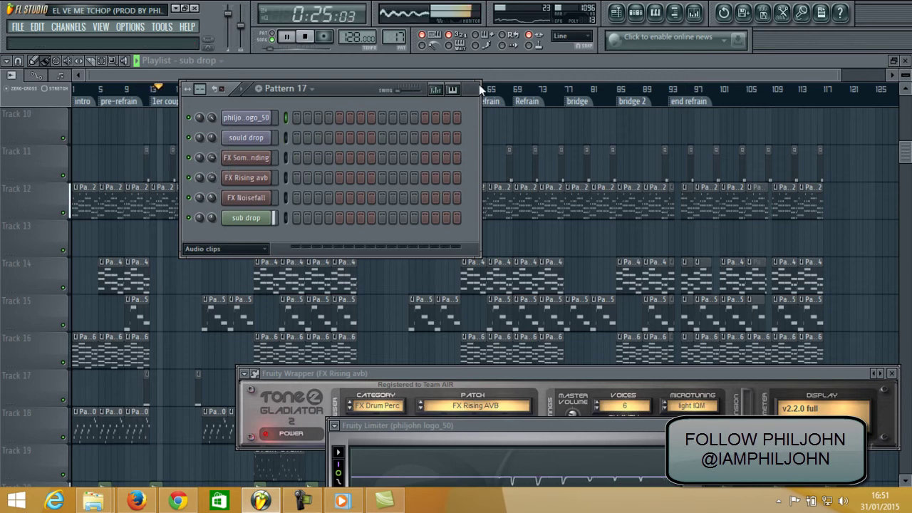
# Step: View the full playlist arrangement, bring back the step sequencer, and stop song playback
pyautogui.click(696, 79)
pyautogui.moveTo(840, 77); pyautogui.dragTo(825, 77)
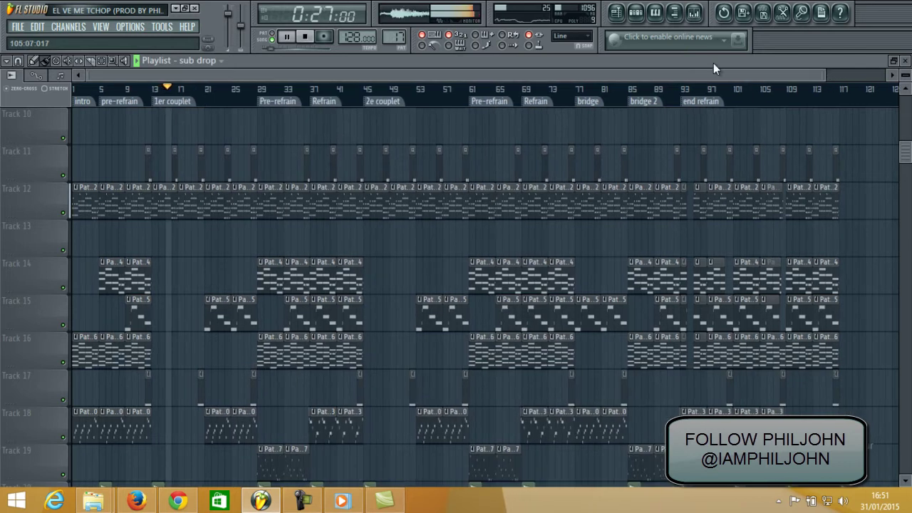
pyautogui.click(643, 16)
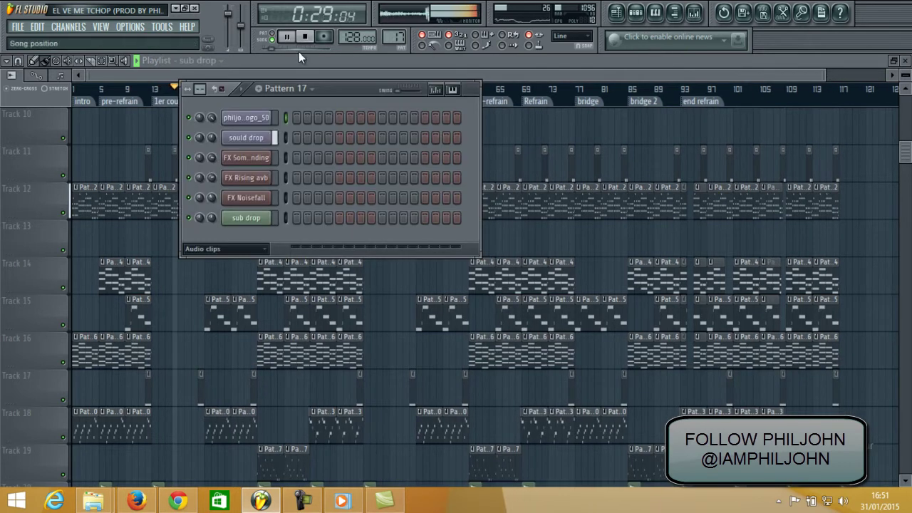
pyautogui.press('space')
# Step: Audition Pattern 1 and Pattern 2 in pattern mode
pyautogui.moveTo(394, 37); pyautogui.dragTo(394, 78)
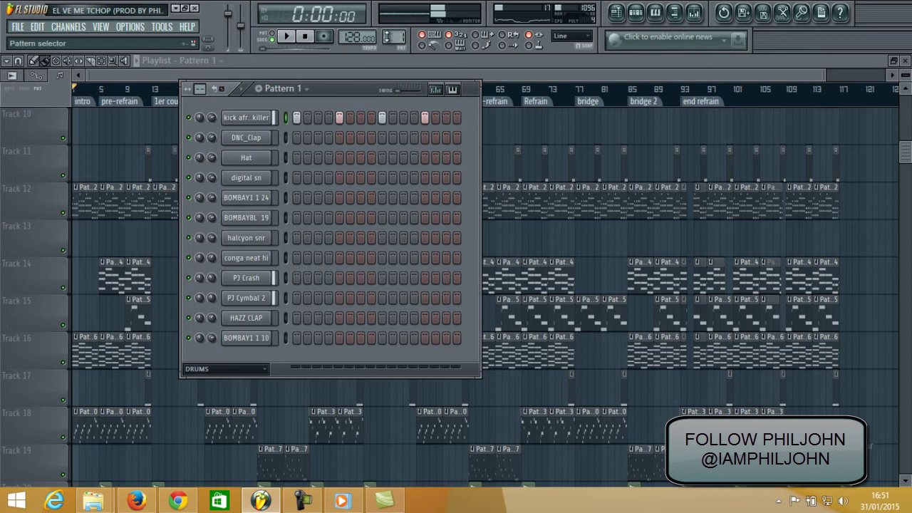
pyautogui.press('space')
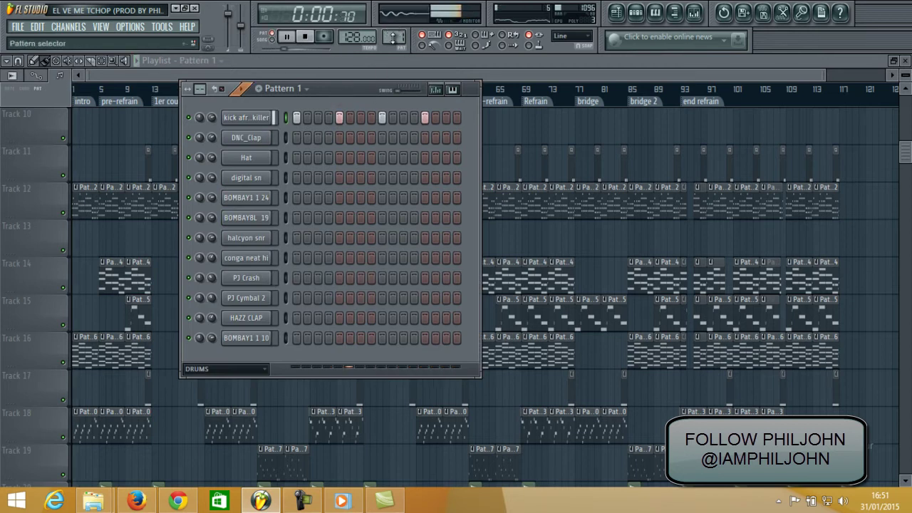
pyautogui.scroll(1, 394, 36)
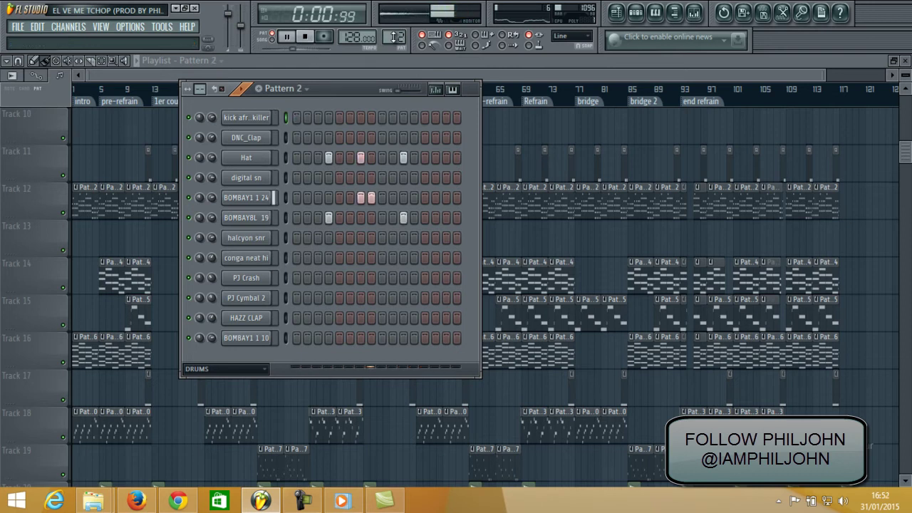
# Step: In Pattern 2, fill the kick channel every 4 steps and add digital sn hits on steps 1, 4, 7, 11, 13 and 16
pyautogui.rightClick(284, 117)
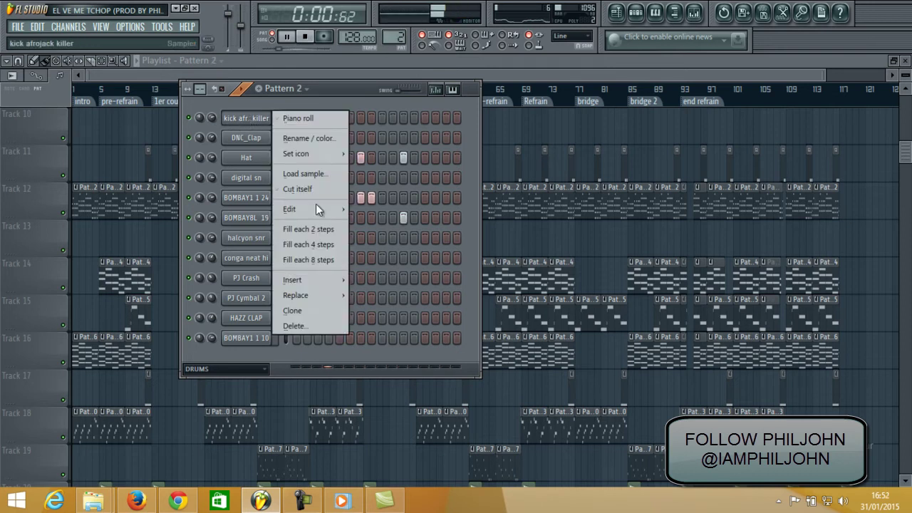
pyautogui.click(316, 248)
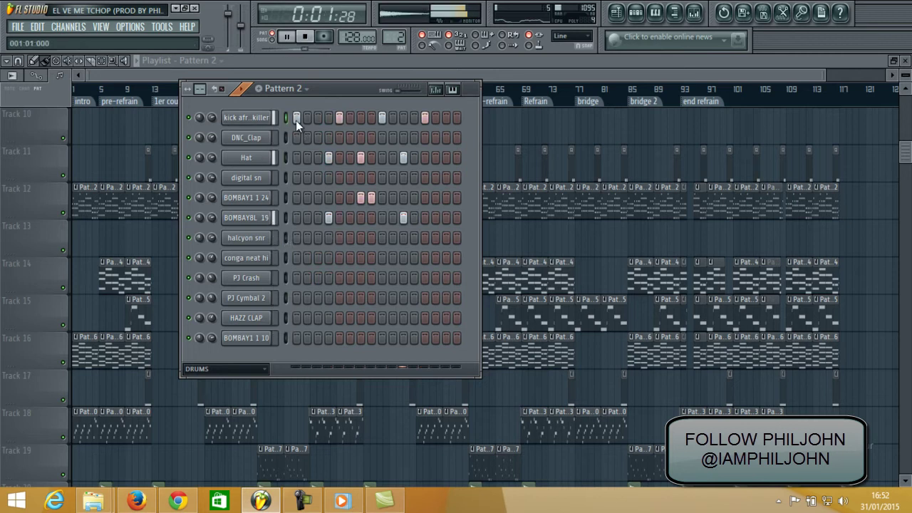
pyautogui.click(298, 179)
pyautogui.click(329, 179)
pyautogui.click(360, 181)
pyautogui.click(403, 178)
pyautogui.click(425, 178)
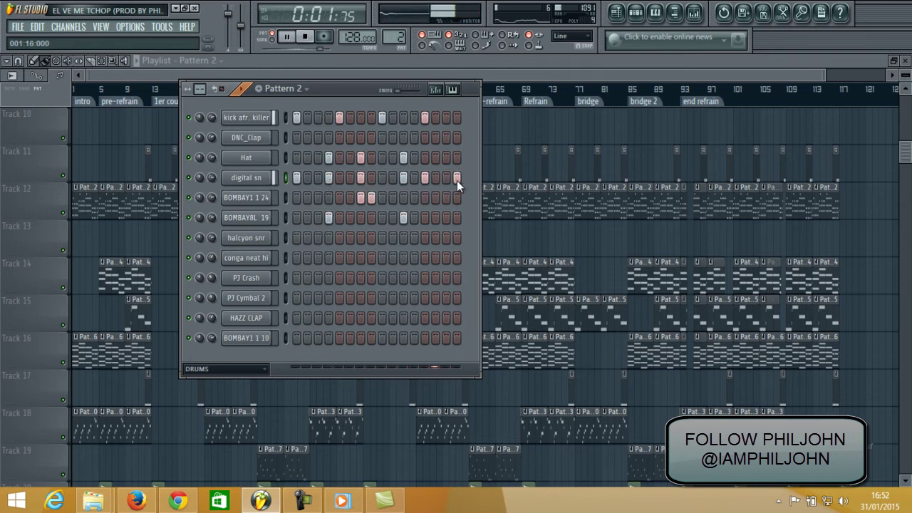
# Step: Clear the added digital sn and kick hits from Pattern 2 and stop playback
pyautogui.moveTo(457, 180); pyautogui.dragTo(271, 188)
pyautogui.press('space')
pyautogui.moveTo(298, 120); pyautogui.dragTo(583, 119)
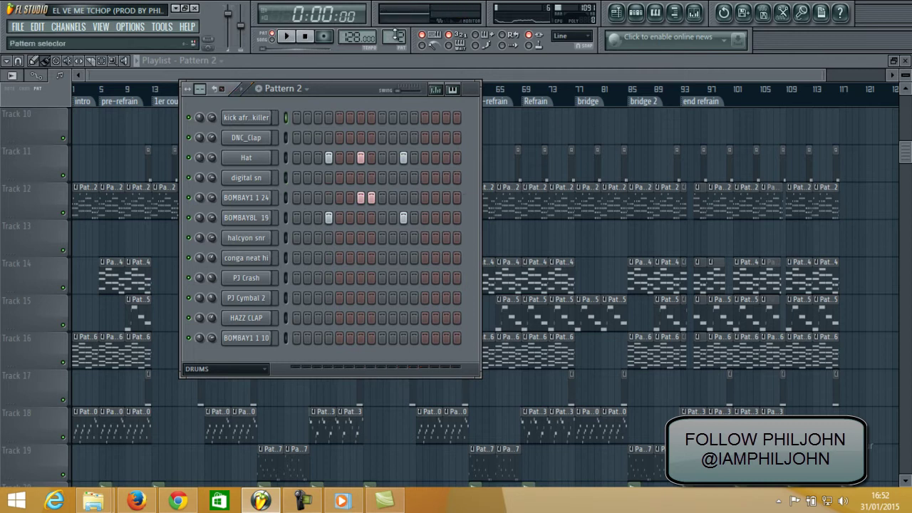
# Step: Audition Pattern 3 and Pattern 4
pyautogui.moveTo(396, 32); pyautogui.dragTo(396, 28)
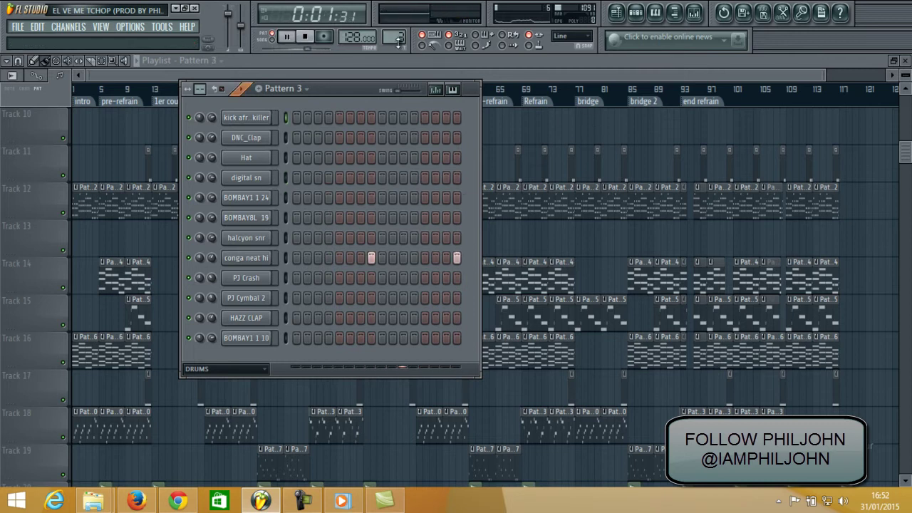
pyautogui.scroll(1, 400, 37)
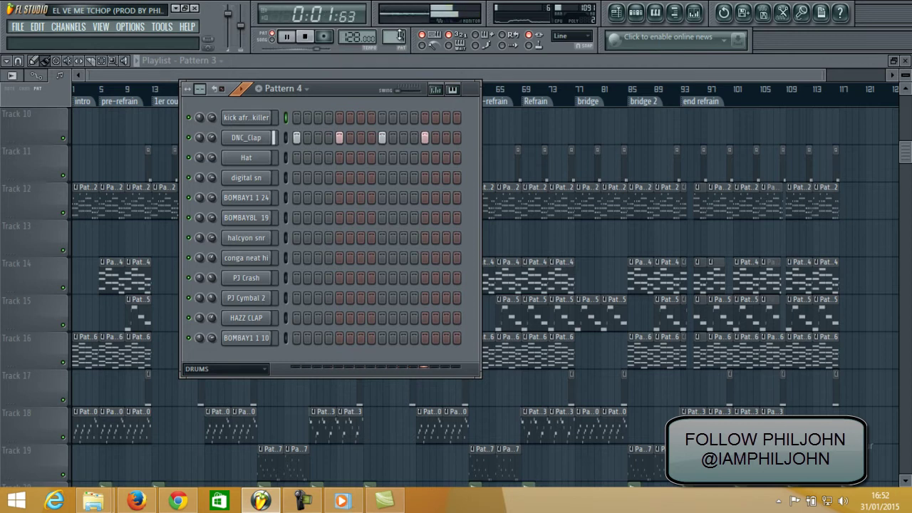
# Step: Try the DNC_Clap channel of Pattern 4 with a fill every 8 steps and again with one every 4 steps
pyautogui.rightClick(261, 140)
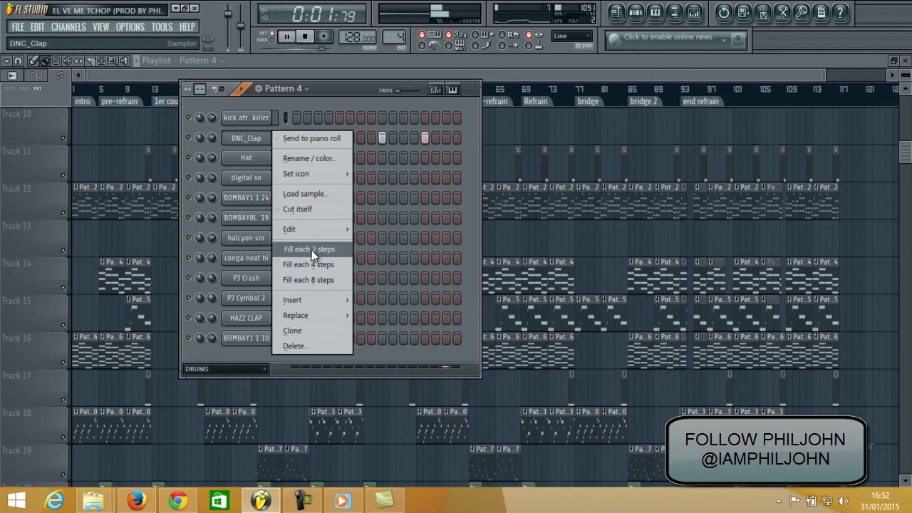
pyautogui.click(312, 265)
pyautogui.rightClick(250, 139)
pyautogui.click(298, 283)
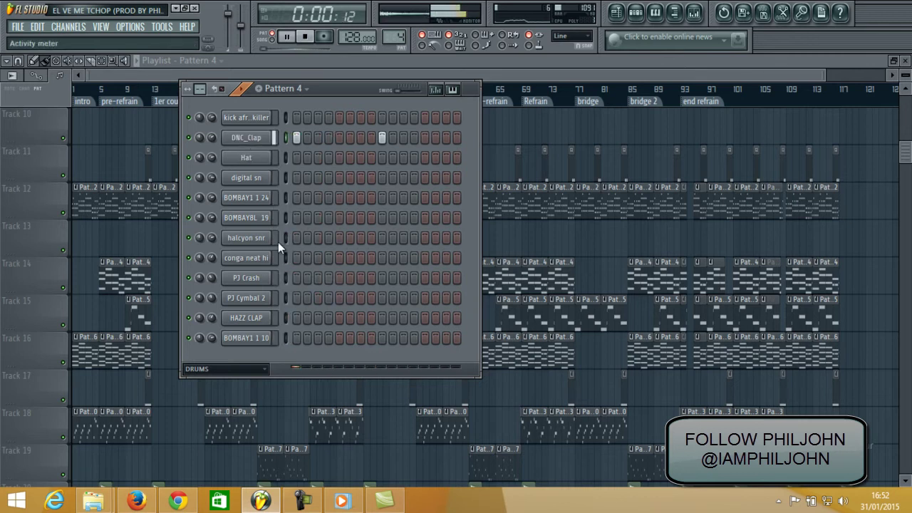
pyautogui.rightClick(263, 139)
pyautogui.click(301, 265)
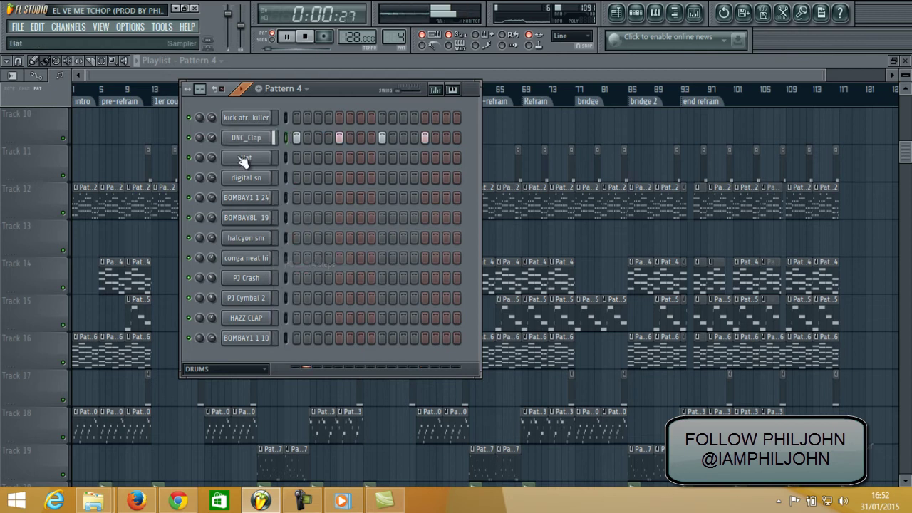
# Step: Fill the DNC_Clap channel every 2 steps, and extend the hits to all 16 steps
pyautogui.rightClick(260, 137)
pyautogui.click(292, 247)
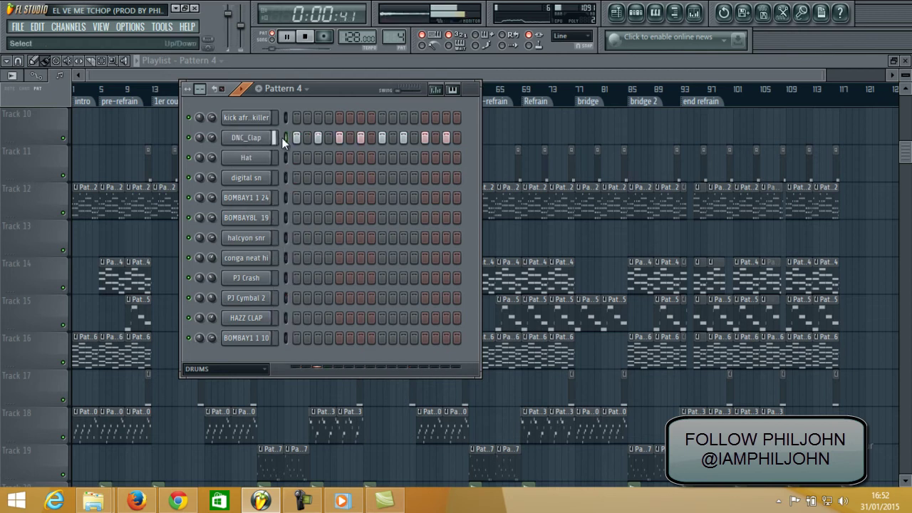
pyautogui.rightClick(248, 142)
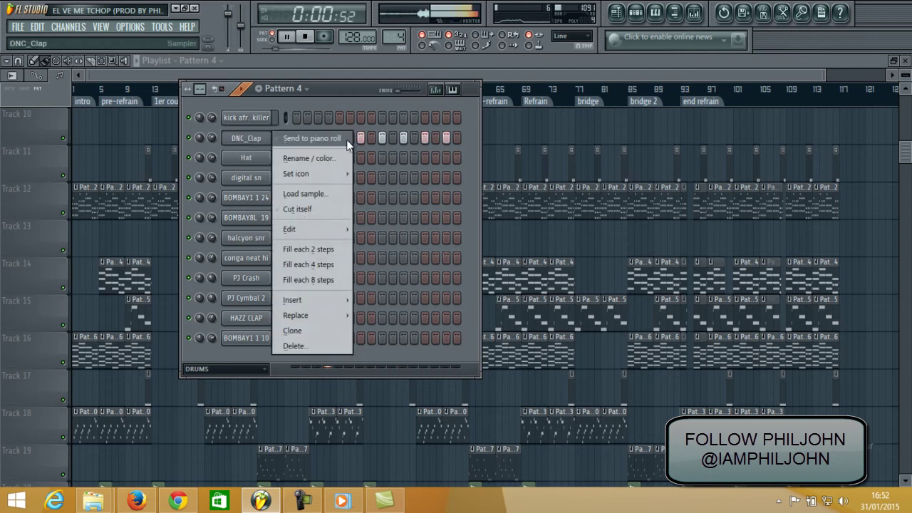
pyautogui.click(363, 92)
pyautogui.moveTo(302, 138); pyautogui.dragTo(477, 146)
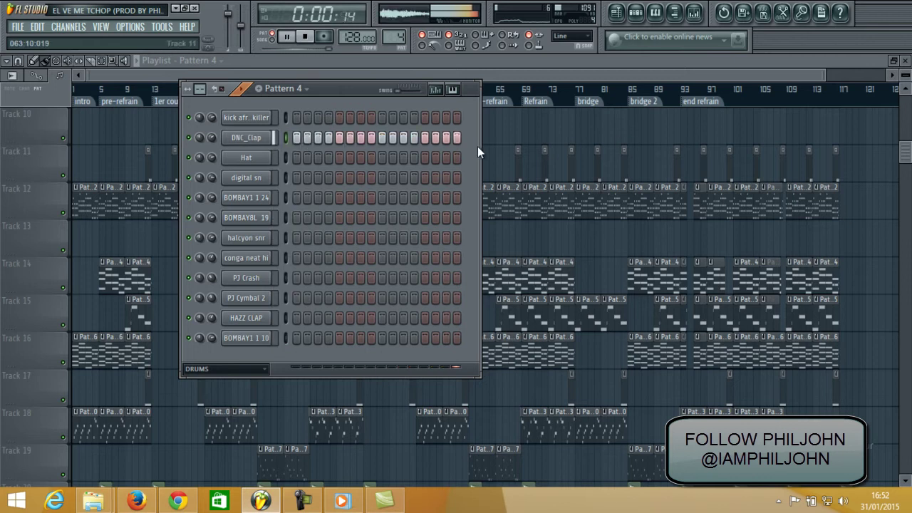
# Step: Reset the DNC_Clap channel of Pattern 4 to a hit every 4 steps
pyautogui.rightClick(244, 142)
pyautogui.click(320, 264)
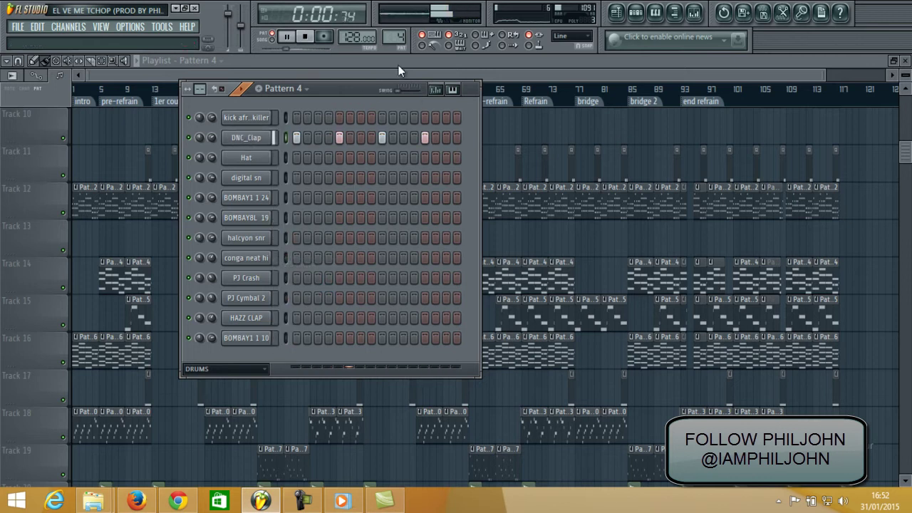
# Step: Audition Patterns 5, 6 and 7 one after another
pyautogui.press('space')
pyautogui.moveTo(401, 40); pyautogui.dragTo(401, 33)
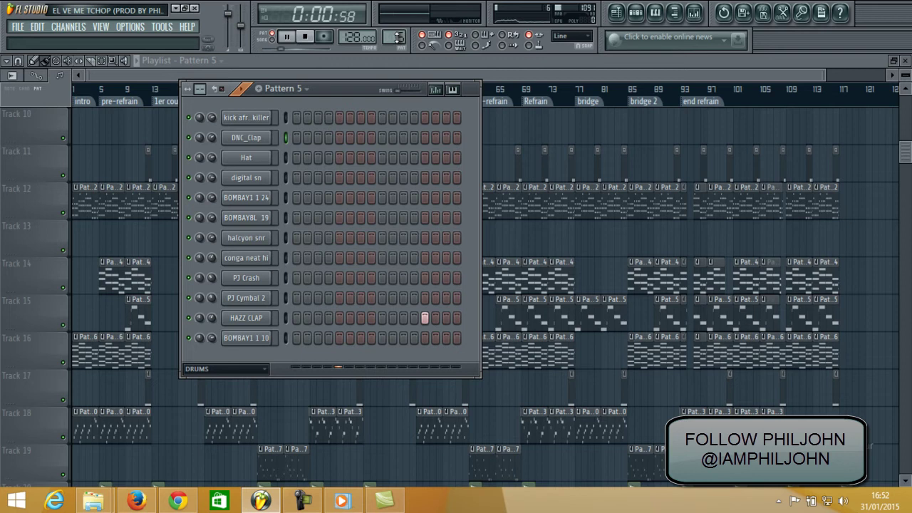
pyautogui.press('space')
pyautogui.press('space')
pyautogui.scroll(1, 398, 35)
pyautogui.press('space')
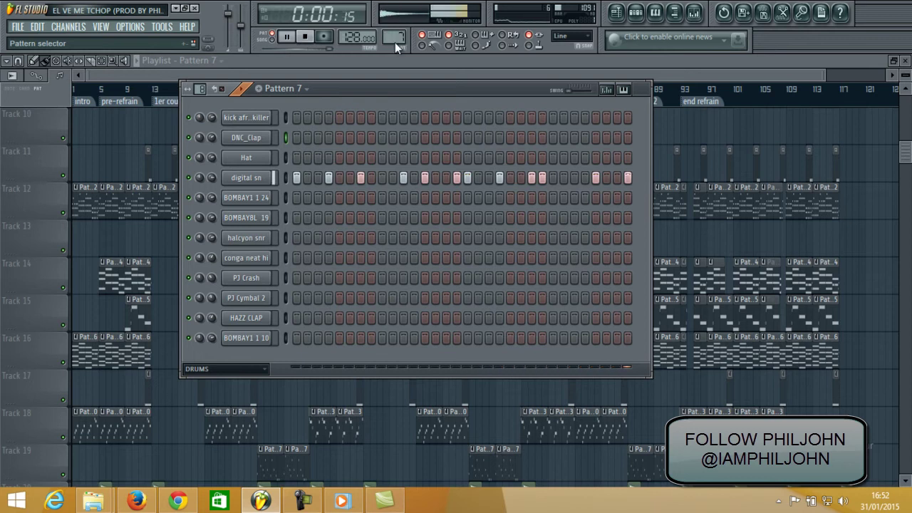
# Step: Rename Pattern 7 as "SAN FAN THOMAS !!!"
pyautogui.click(306, 88)
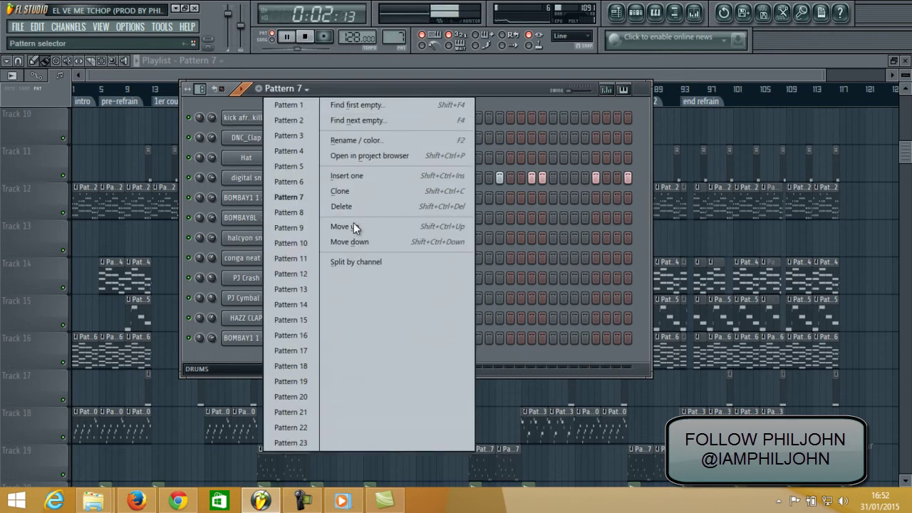
pyautogui.click(353, 141)
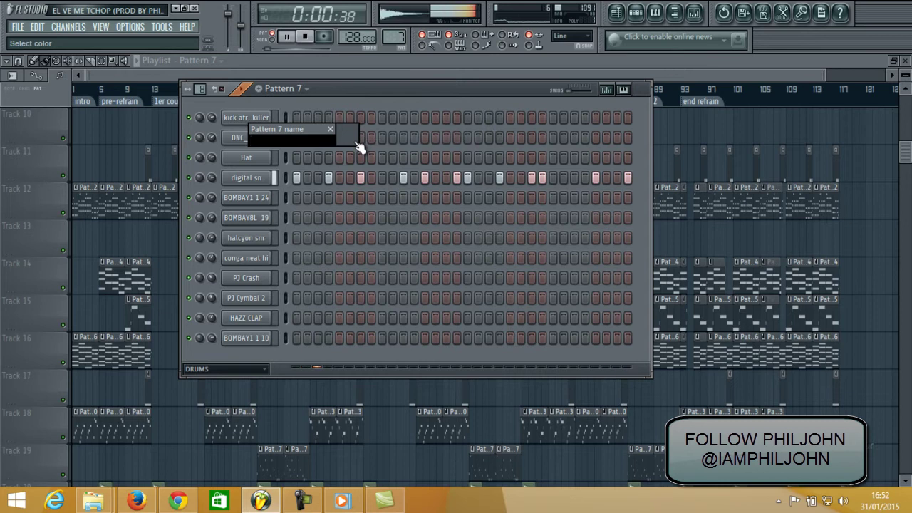
pyautogui.write('SAN FAN T')
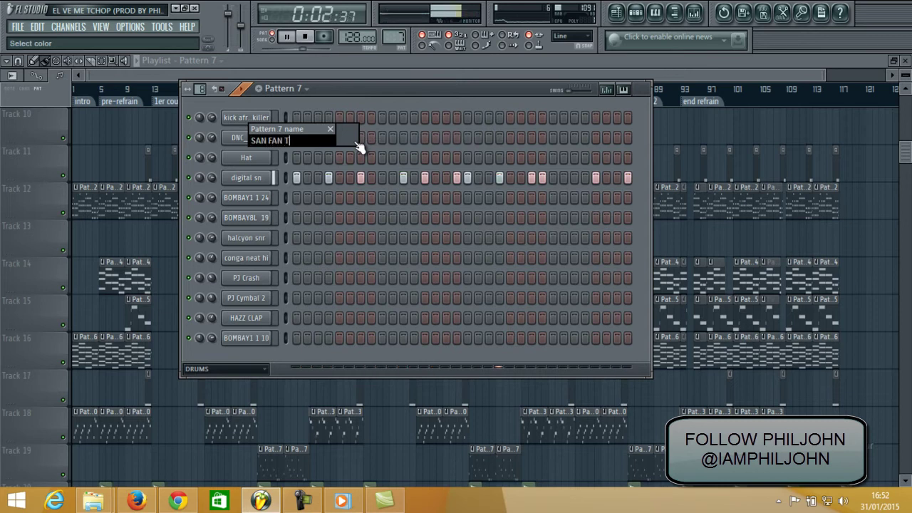
pyautogui.write('HOMAS')
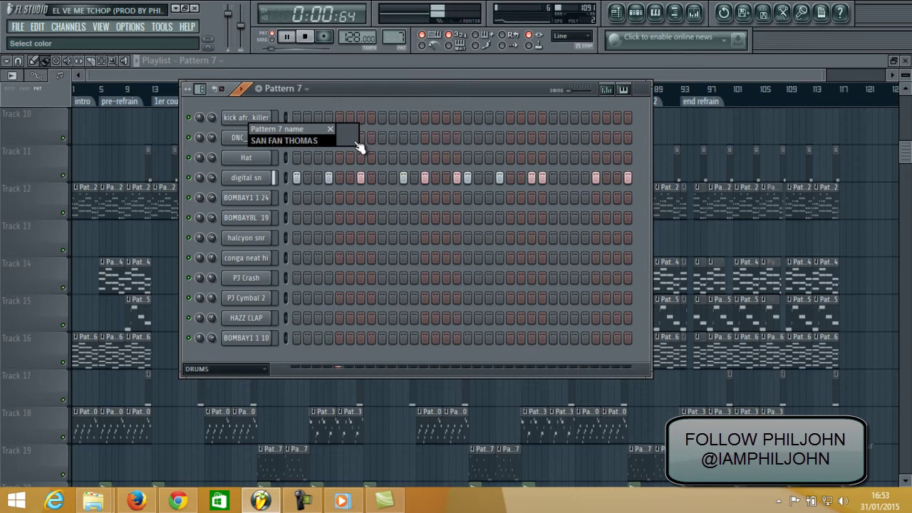
pyautogui.write(' !!!')
pyautogui.press('Return')
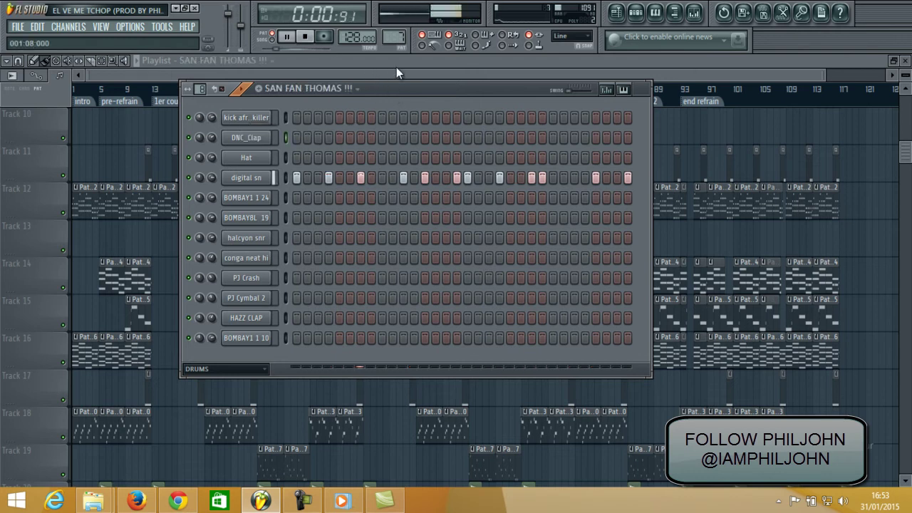
# Step: Stop the current pattern and audition Pattern 8
pyautogui.press('space')
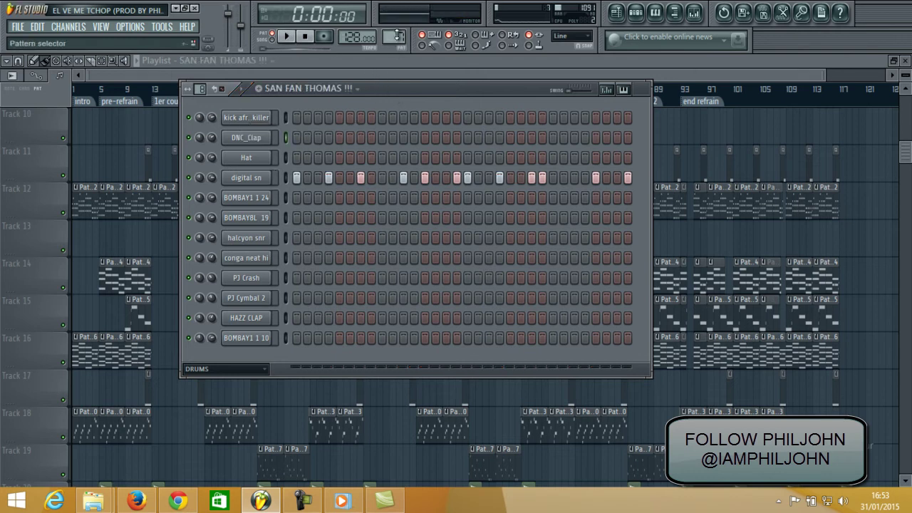
pyautogui.moveTo(397, 38); pyautogui.dragTo(397, 33)
pyautogui.press('space')
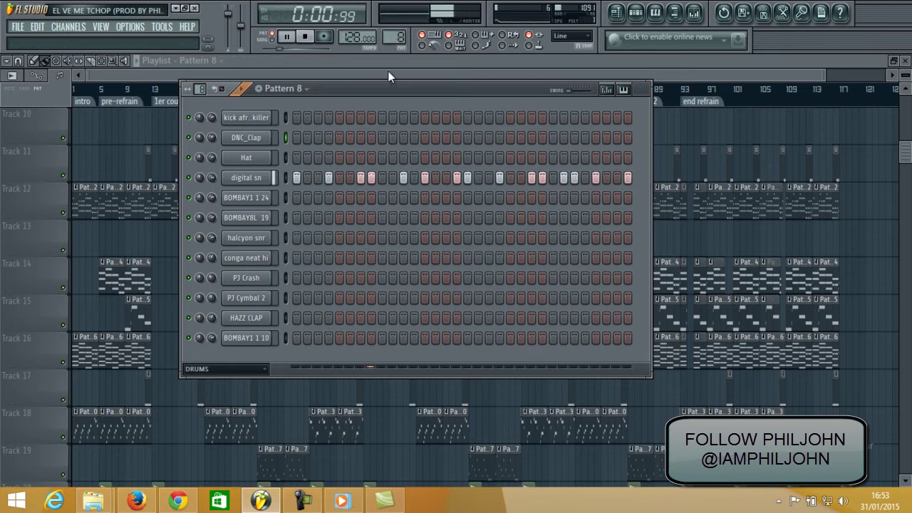
# Step: Show the project's pattern list in the browser and reposition the step sequencer clear of it
pyautogui.hotkey('alt', 'F8')
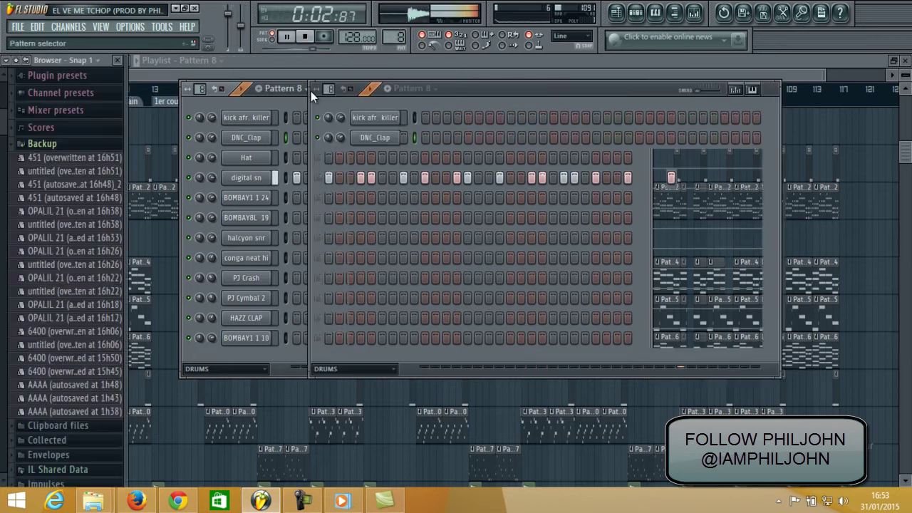
pyautogui.moveTo(494, 89); pyautogui.dragTo(410, 89)
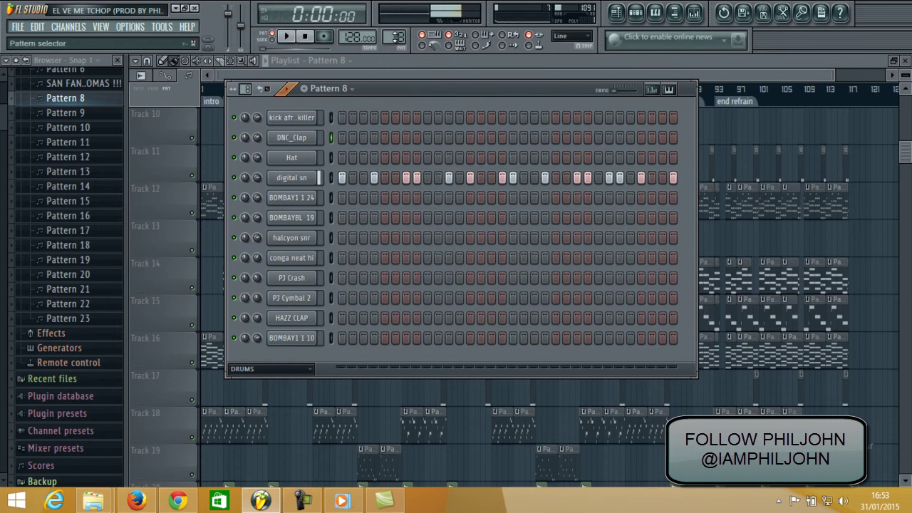
# Step: Audition the patterns one by one from Pattern 9 to Pattern 12
pyautogui.press('space')
pyautogui.moveTo(394, 37); pyautogui.dragTo(396, 29)
pyautogui.press('space')
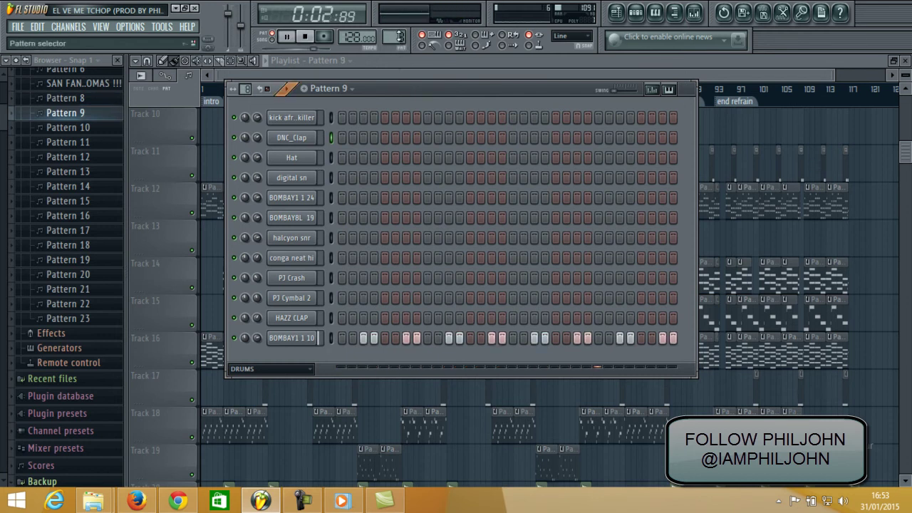
pyautogui.moveTo(399, 37); pyautogui.dragTo(399, 32)
pyautogui.scroll(1, 399, 27)
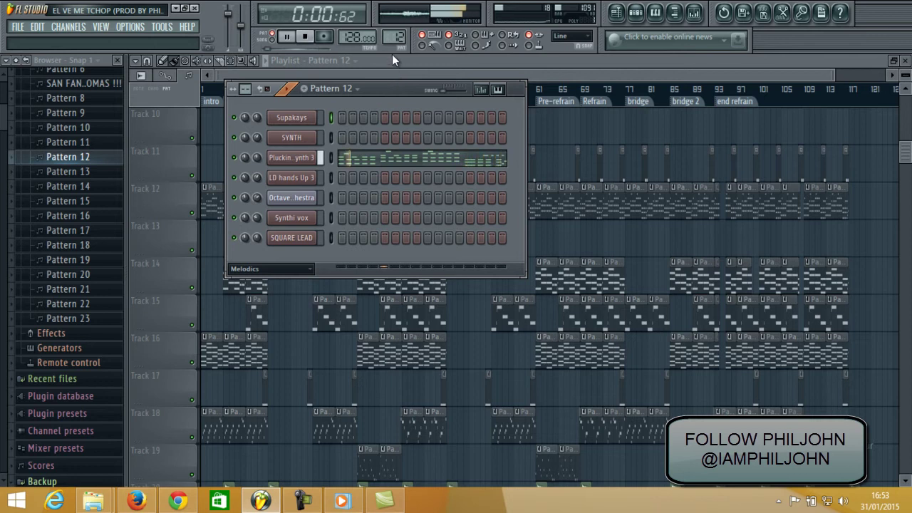
# Step: Stop Pattern 12 and audition the patterns one by one from Pattern 13 to Pattern 16
pyautogui.press('space')
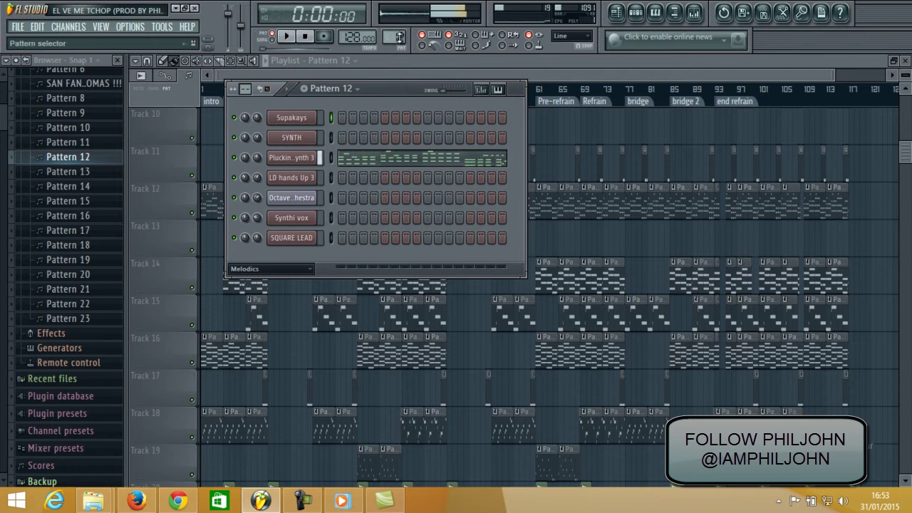
pyautogui.scroll(1, 399, 35)
pyautogui.press('space')
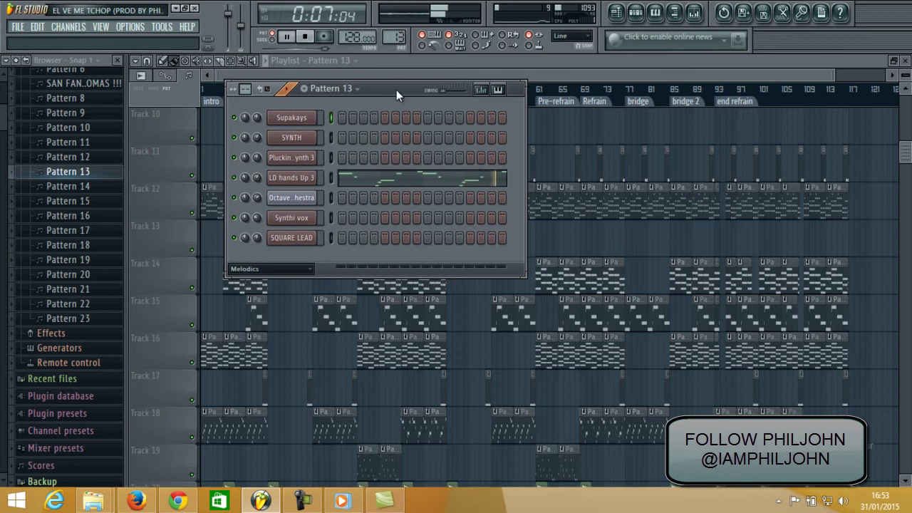
pyautogui.press('space')
pyautogui.scroll(1, 401, 36)
pyautogui.press('space')
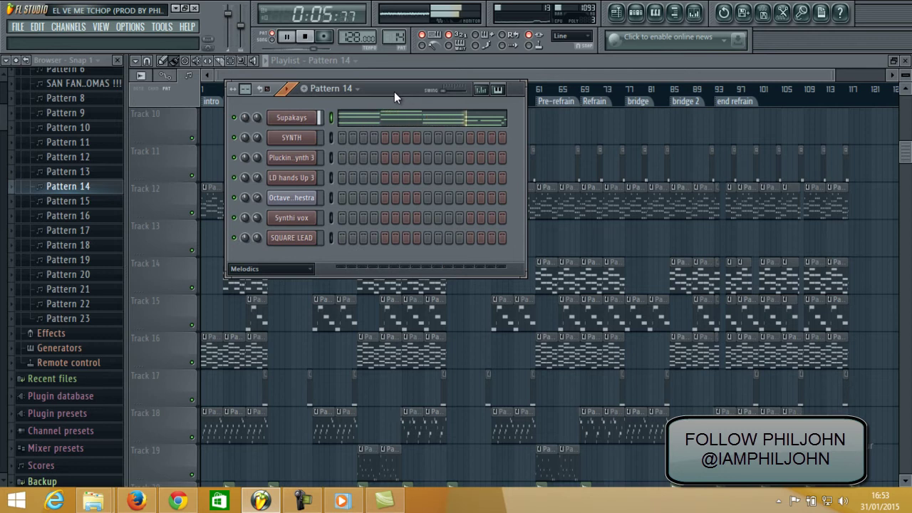
pyautogui.press('space')
pyautogui.scroll(-1, 398, 37)
pyautogui.press('space')
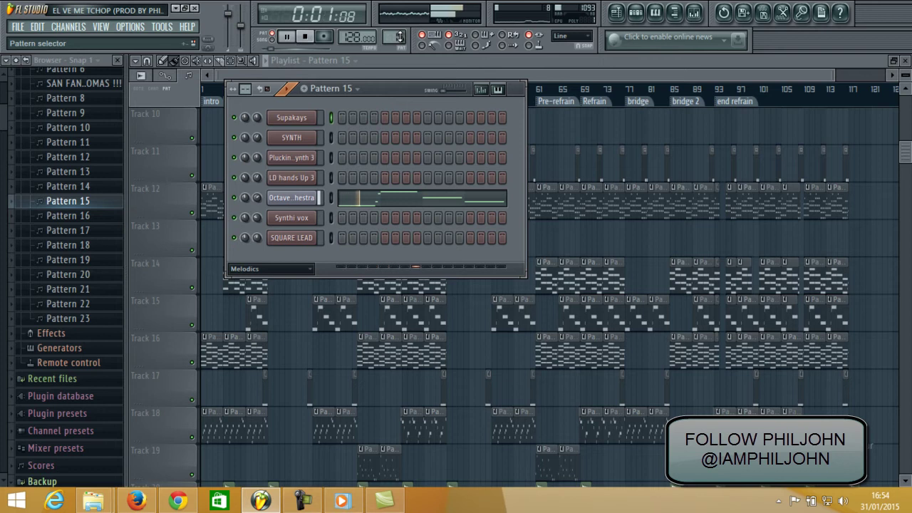
pyautogui.press('space')
pyautogui.scroll(1, 399, 36)
pyautogui.press('space')
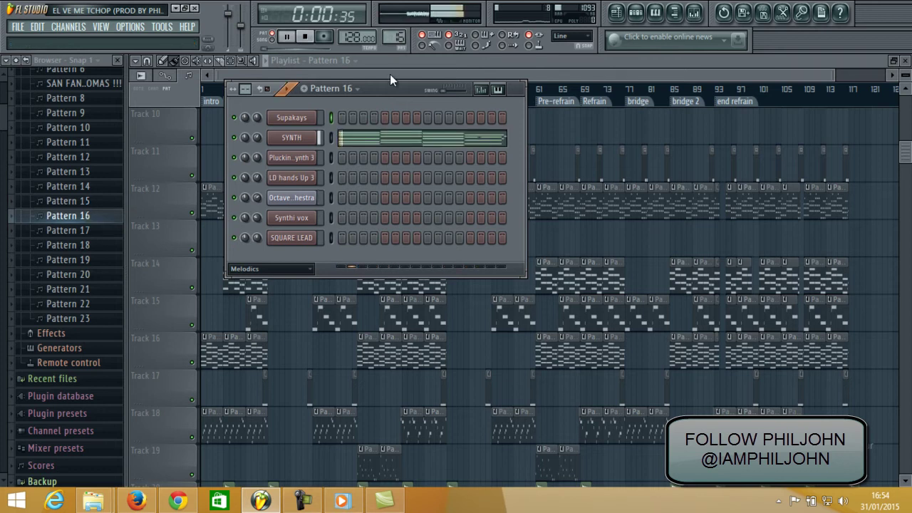
# Step: Show the Gross Beat effect on the SYNTH channel's mixer track, and bring the step sequencer back in front
pyautogui.click(310, 138)
pyautogui.doubleClick(869, 119)
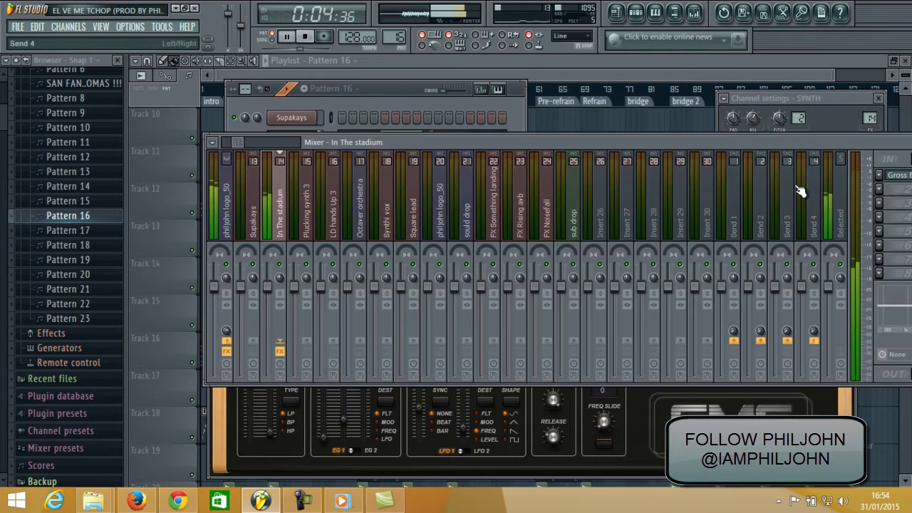
pyautogui.click(891, 178)
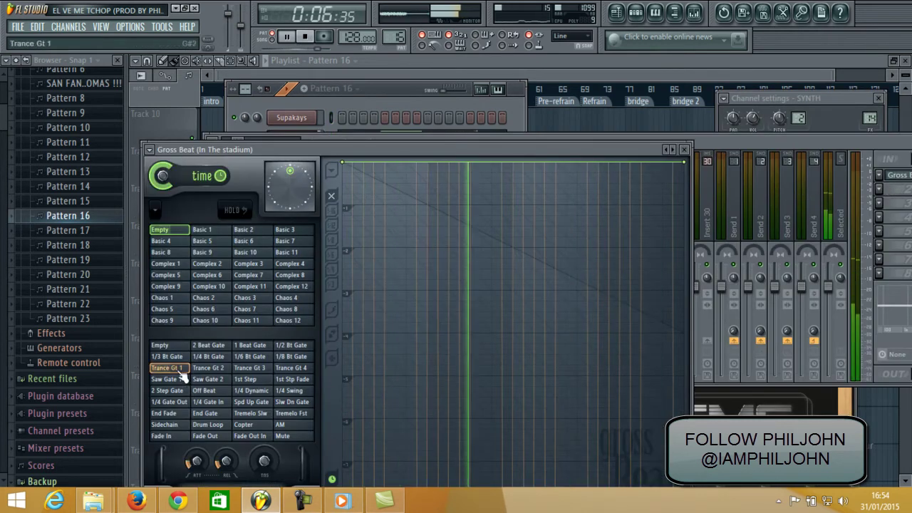
pyautogui.moveTo(718, 155); pyautogui.dragTo(513, 154)
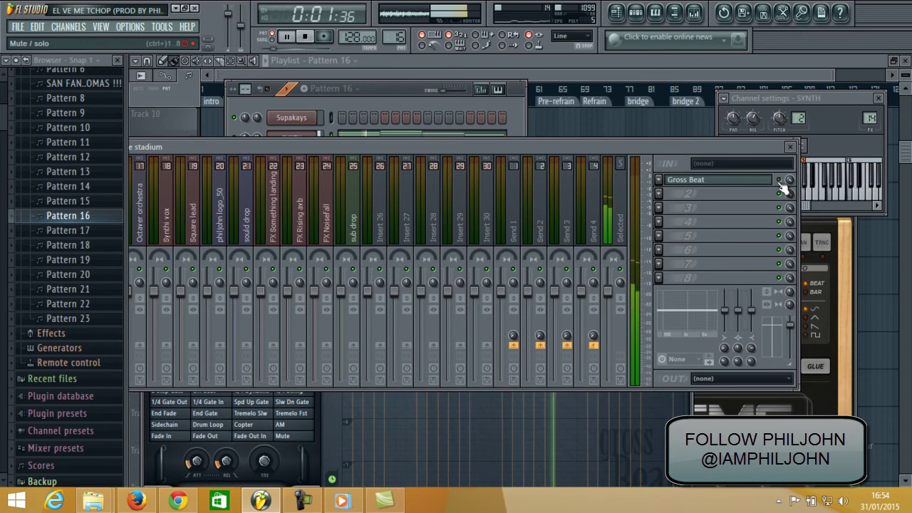
pyautogui.click(394, 84)
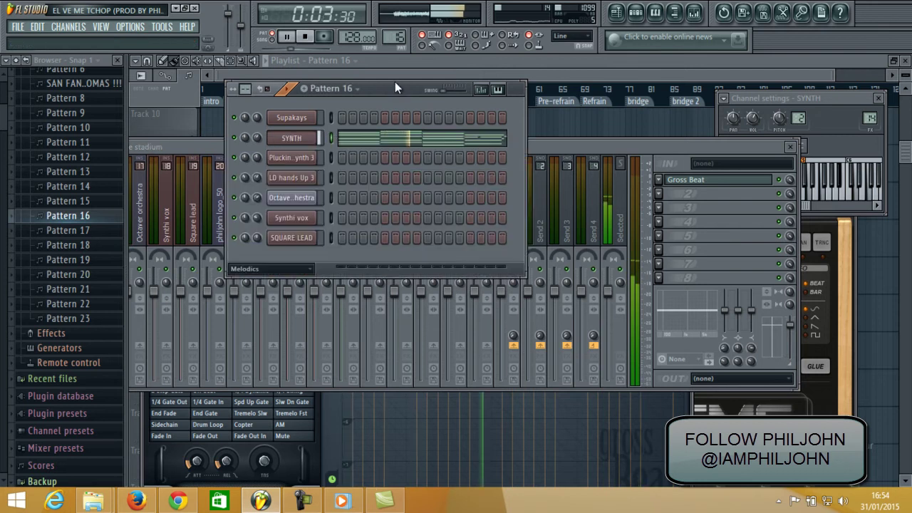
# Step: Audition the patterns one by one from Pattern 17 to Pattern 21
pyautogui.scroll(1, 398, 39)
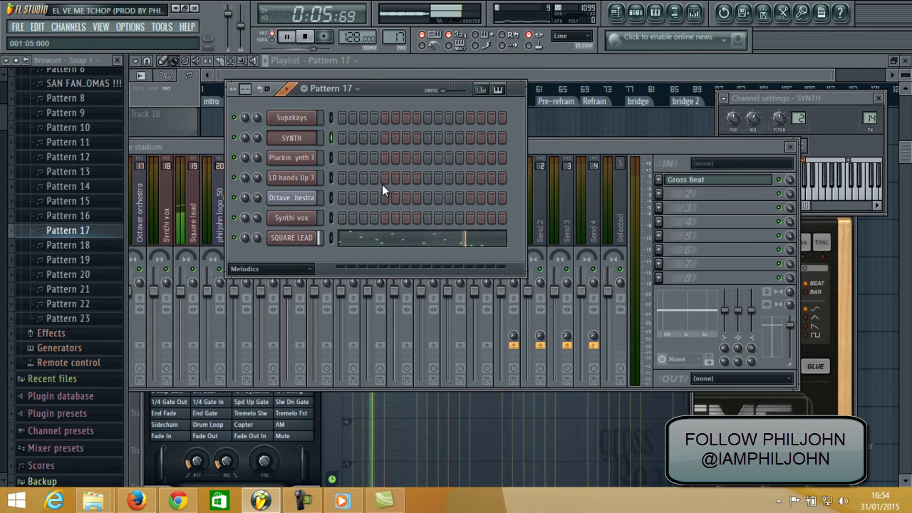
pyautogui.press('space')
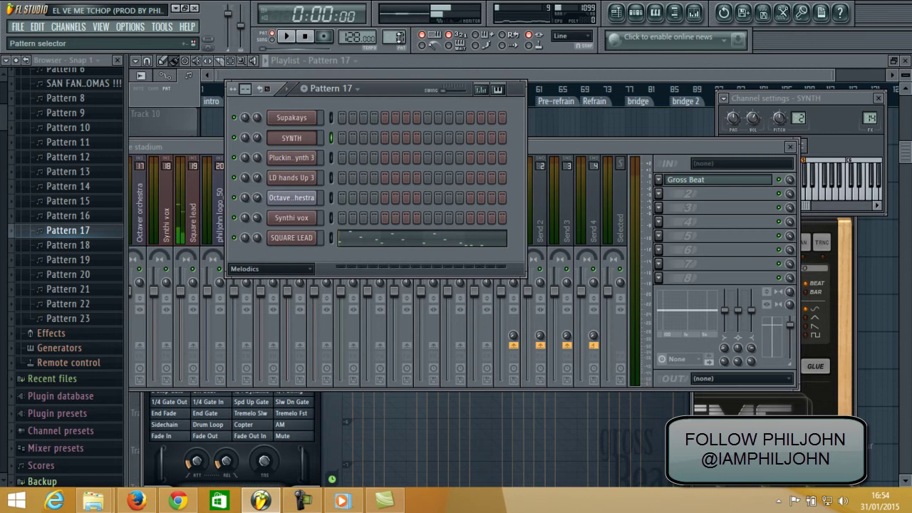
pyautogui.moveTo(397, 40); pyautogui.dragTo(399, 37)
pyautogui.press('space')
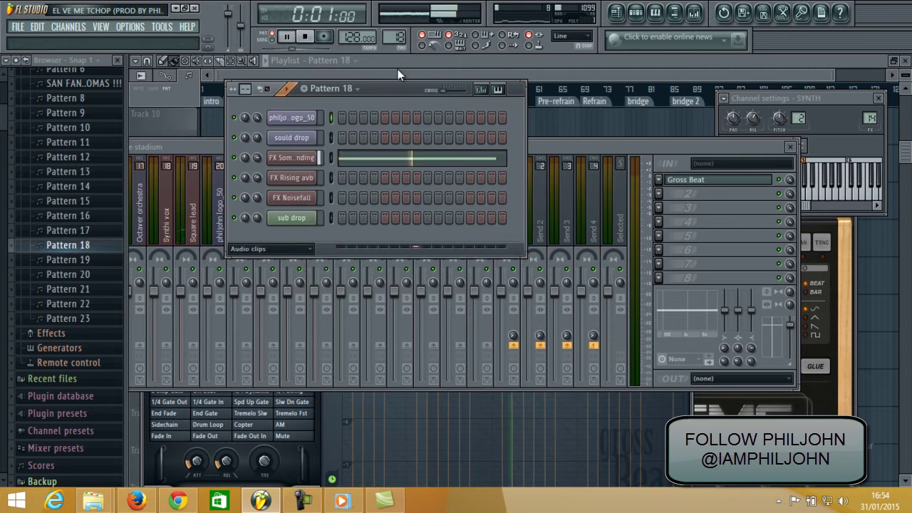
pyautogui.press('space')
pyautogui.press('KP_Add')
pyautogui.press('space')
pyautogui.press('space')
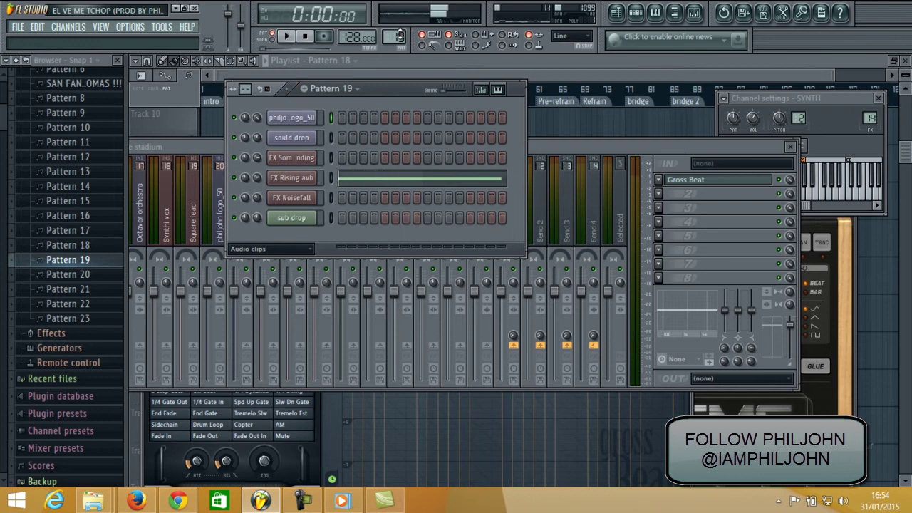
pyautogui.moveTo(401, 34); pyautogui.dragTo(400, 30)
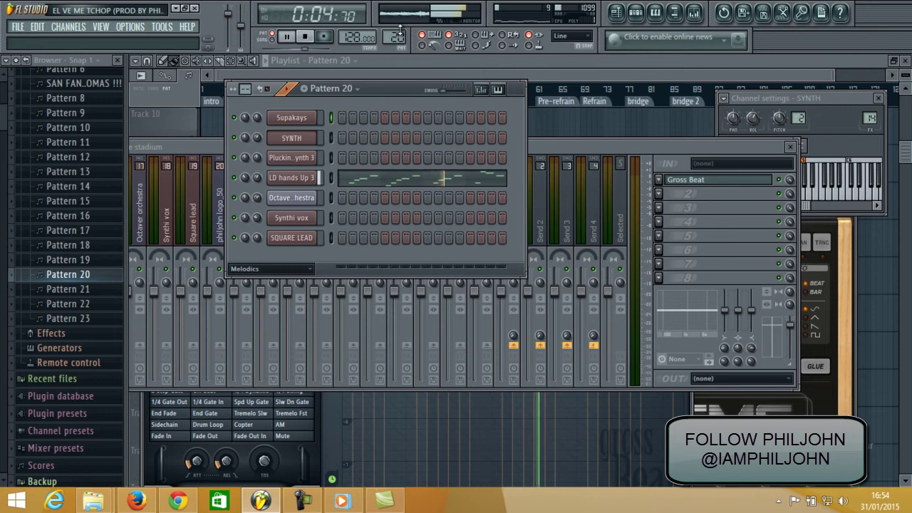
pyautogui.press('space')
pyautogui.scroll(1, 397, 34)
pyautogui.press('space')
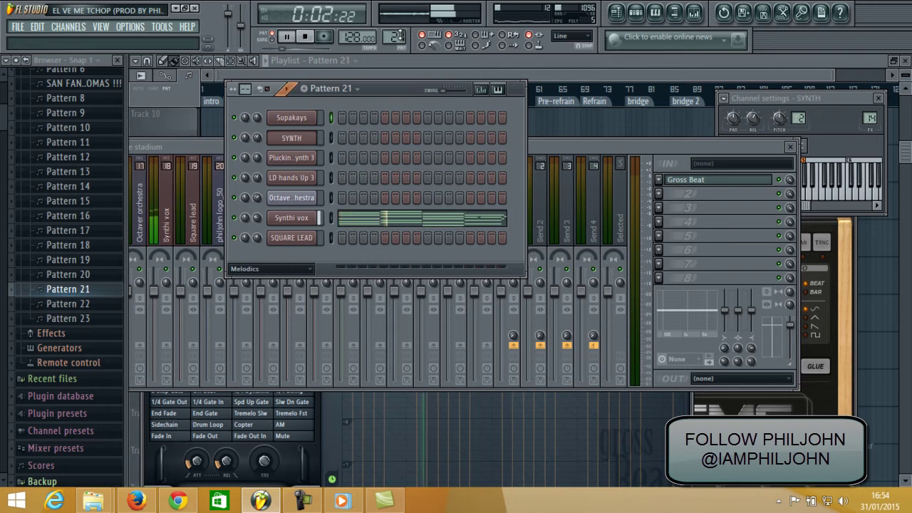
# Step: Inspect all the Synthi vox chords of Pattern 21 in the piano roll, and close it
pyautogui.rightClick(310, 218)
pyautogui.click(371, 218)
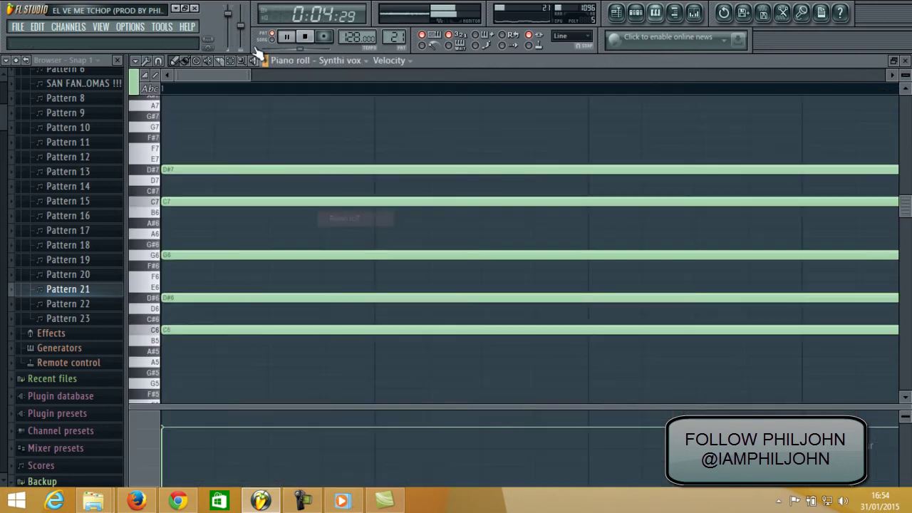
pyautogui.moveTo(568, 75); pyautogui.dragTo(748, 77)
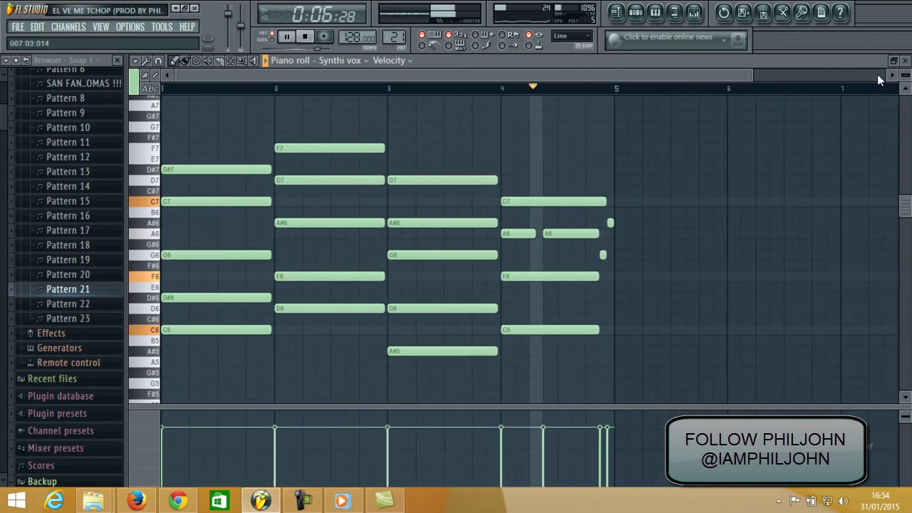
pyautogui.click(904, 60)
# Step: Audition Pattern 22 and Pattern 23
pyautogui.press('space')
pyautogui.scroll(1, 402, 35)
pyautogui.press('space')
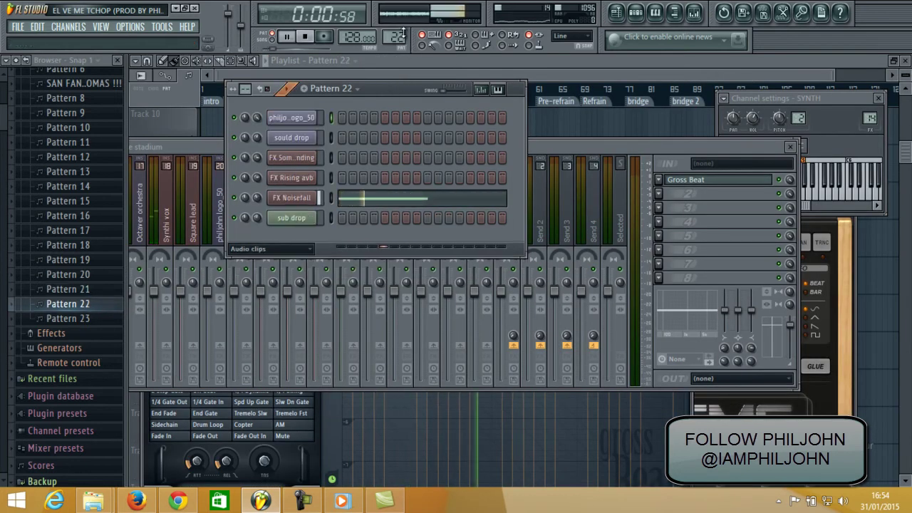
pyautogui.scroll(1, 402, 34)
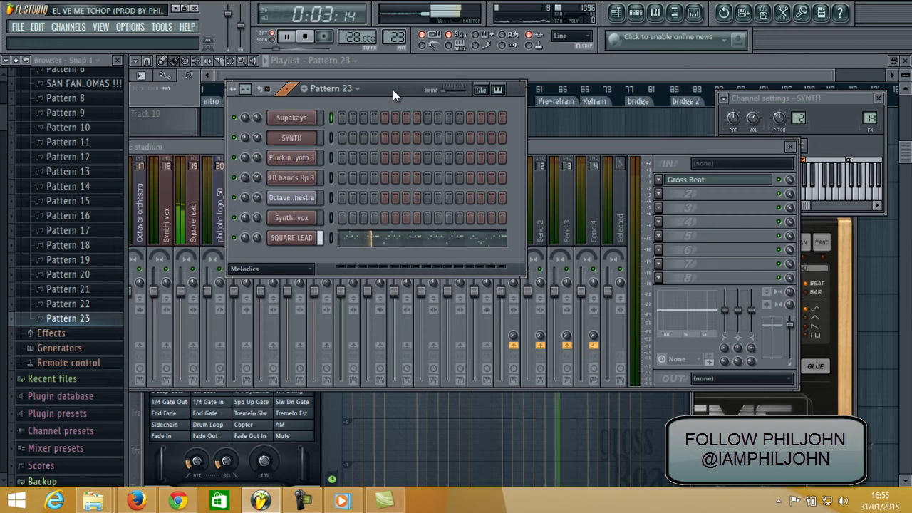
# Step: Inspect the full SQUARE LEAD melody of Pattern 23 in the piano roll, close it and stop playback
pyautogui.rightClick(315, 237)
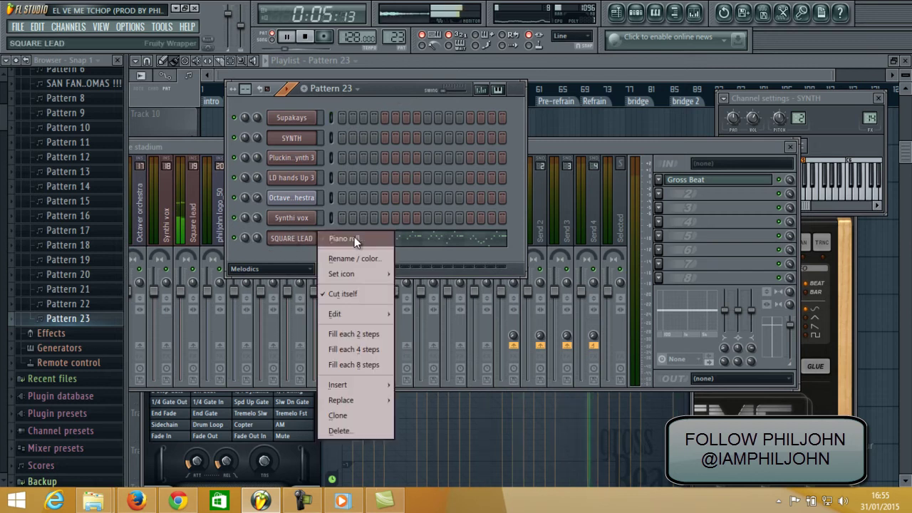
pyautogui.click(354, 238)
pyautogui.moveTo(230, 78); pyautogui.dragTo(808, 76)
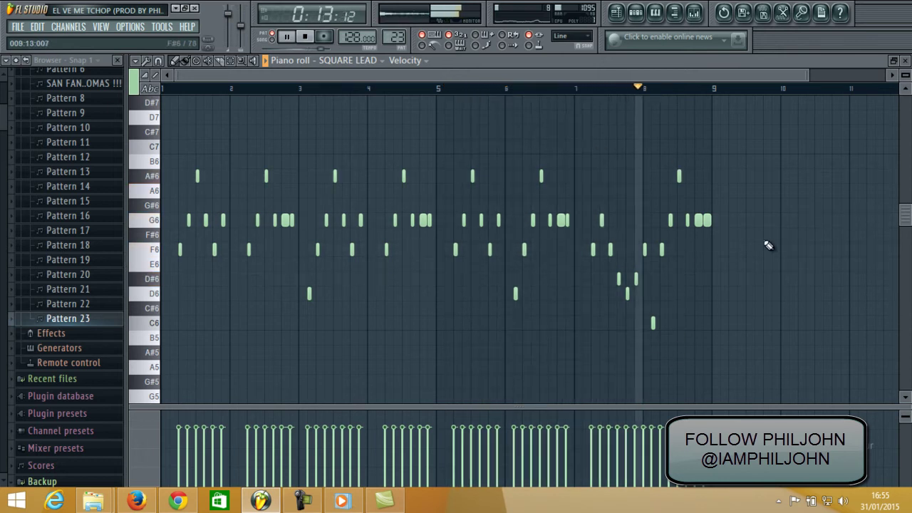
pyautogui.click(904, 61)
pyautogui.press('space')
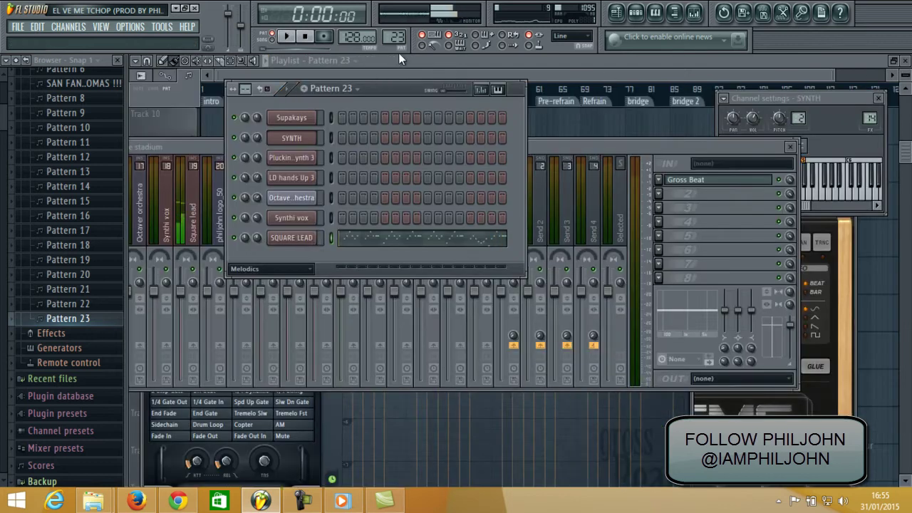
# Step: Switch playback to song mode, start the song and bring the playlist to the front
pyautogui.scroll(1, 395, 37)
pyautogui.click(278, 36)
pyautogui.click(287, 37)
pyautogui.click(585, 60)
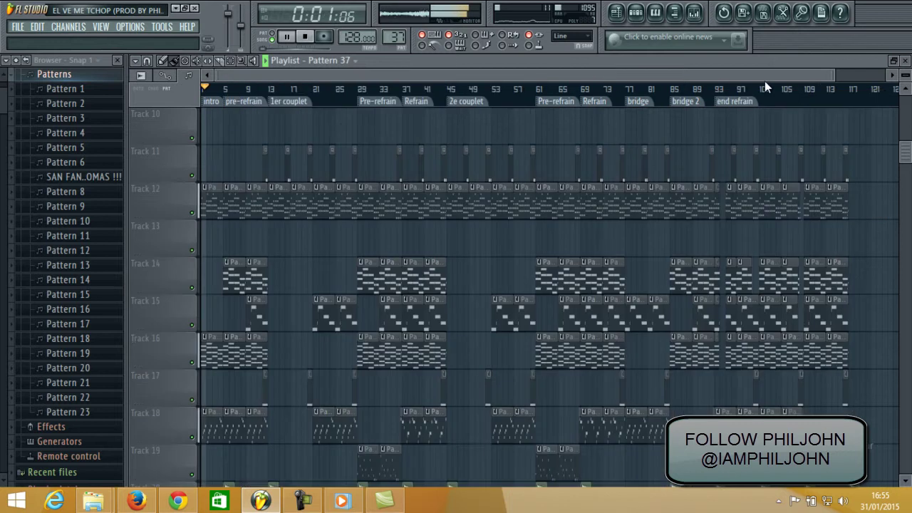
# Step: Replay the intro's audio clips with Track 4 soloed, add Track 3, solo Track 3, and re-enable all tracks
pyautogui.moveTo(834, 76); pyautogui.dragTo(74, 61)
pyautogui.moveTo(905, 147); pyautogui.dragTo(562, 74)
pyautogui.scroll(-3, 906, 87)
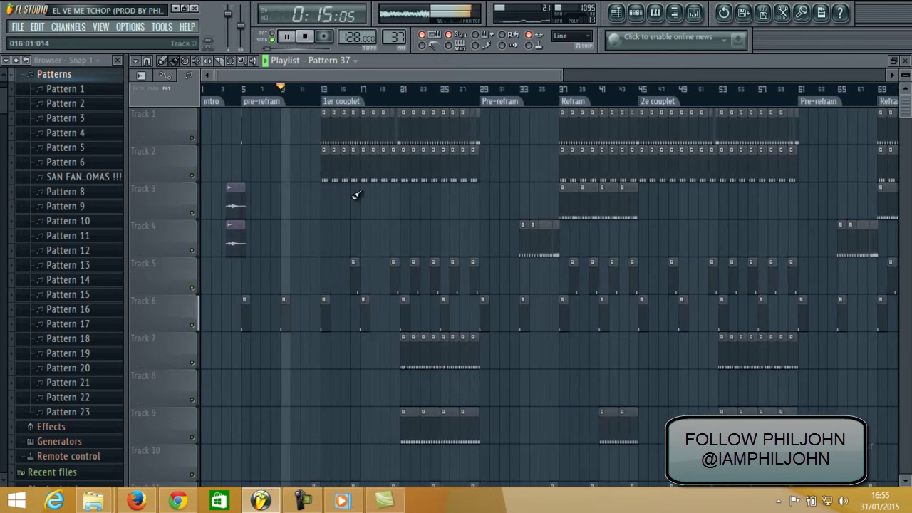
pyautogui.scroll(-4, 401, 183)
pyautogui.scroll(4, 401, 184)
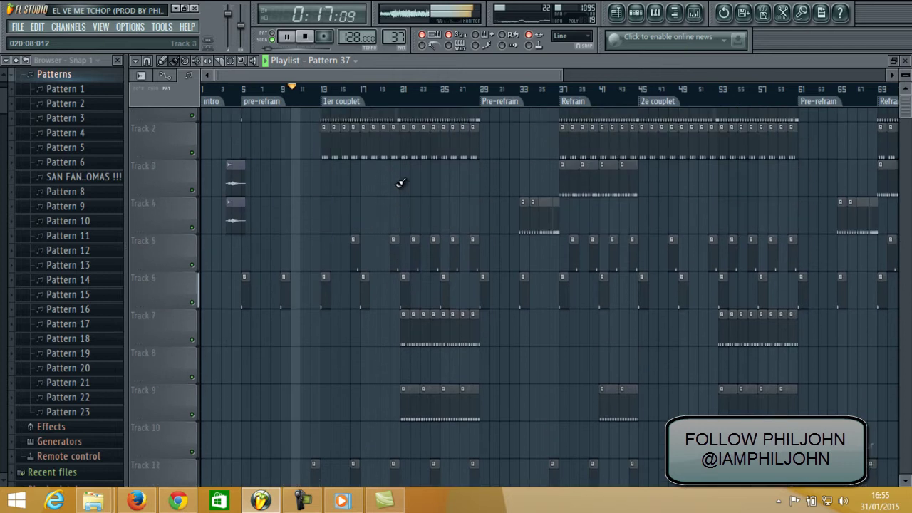
pyautogui.rightClick(192, 251)
pyautogui.press('space')
pyautogui.click(223, 91)
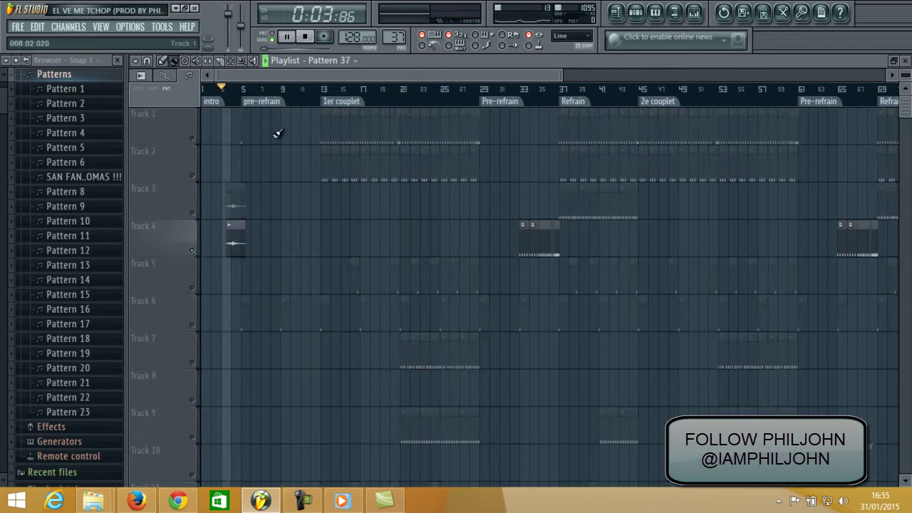
pyautogui.click(191, 213)
pyautogui.press('space')
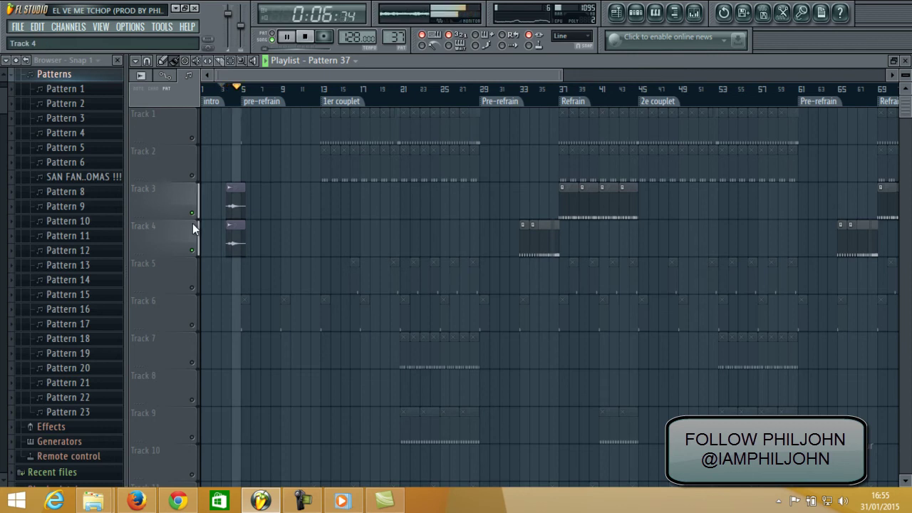
pyautogui.rightClick(191, 213)
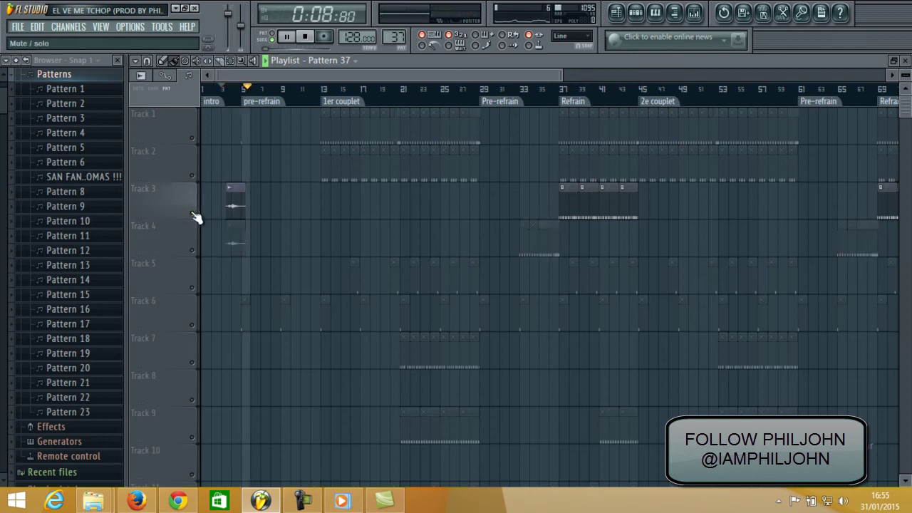
pyautogui.rightClick(191, 213)
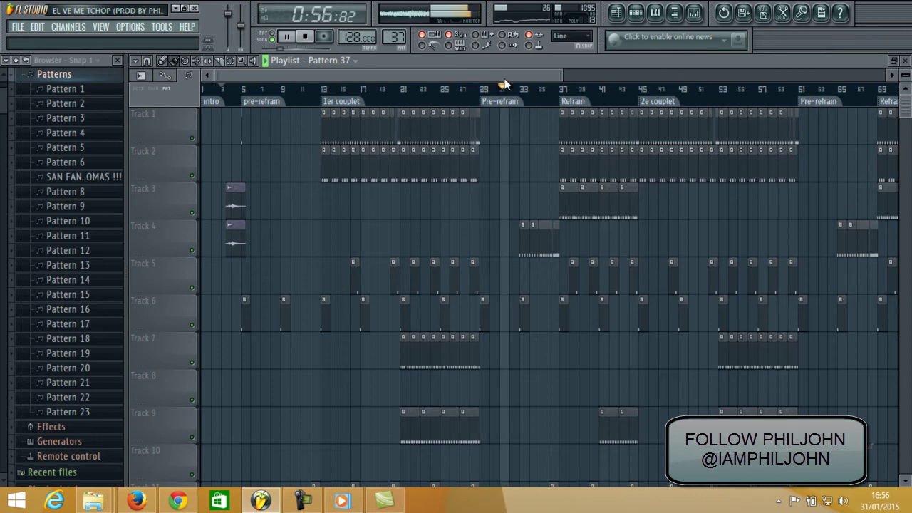
# Step: Examine the rest of the arrangement in the playlist while the song plays, including the individual pattern clips around bars 46 to 61
pyautogui.moveTo(563, 77); pyautogui.dragTo(597, 76)
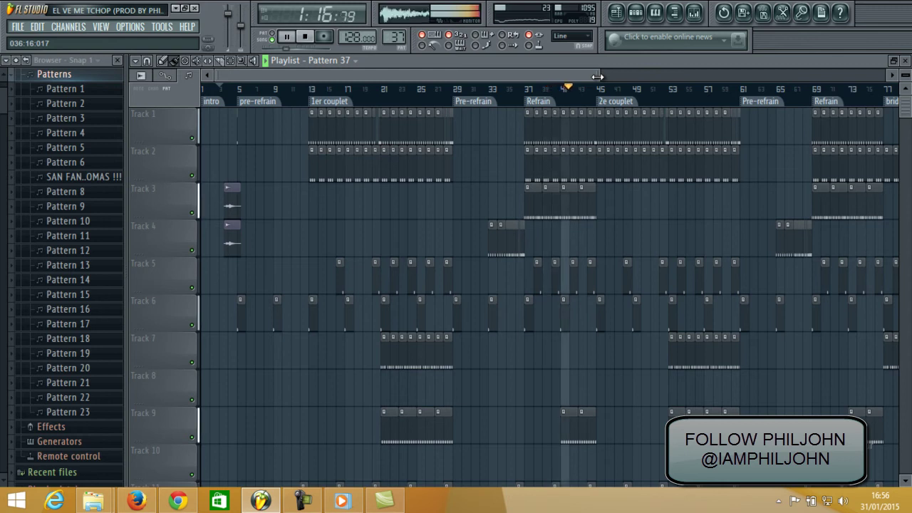
pyautogui.moveTo(597, 77); pyautogui.dragTo(741, 76)
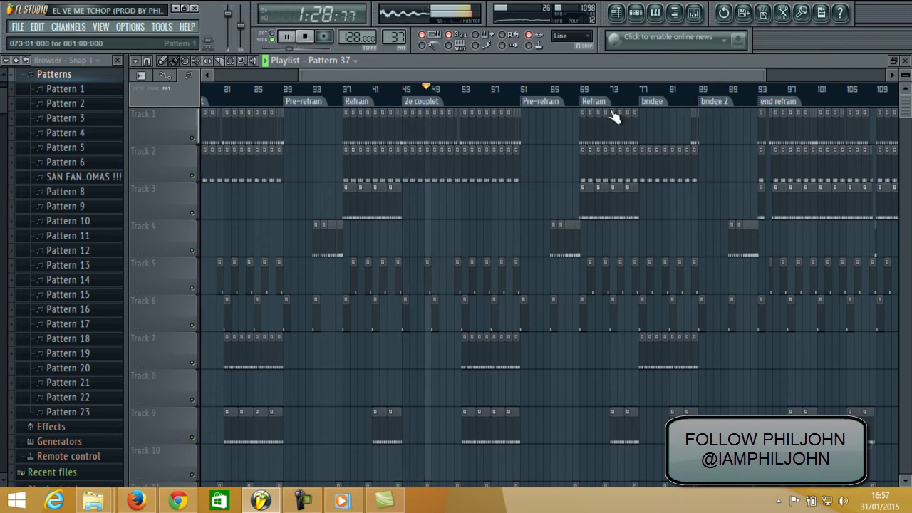
pyautogui.moveTo(760, 71); pyautogui.dragTo(485, 76)
pyautogui.scroll(-3, 497, 151)
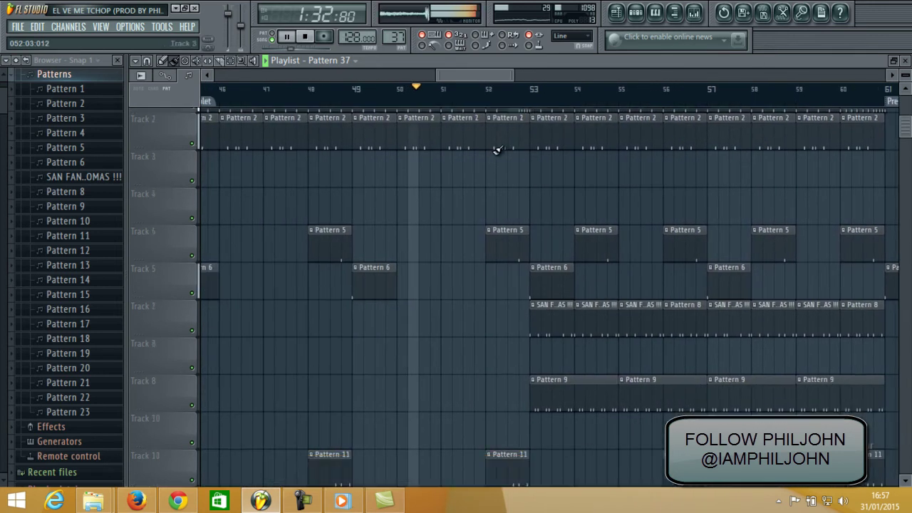
pyautogui.scroll(-4, 497, 150)
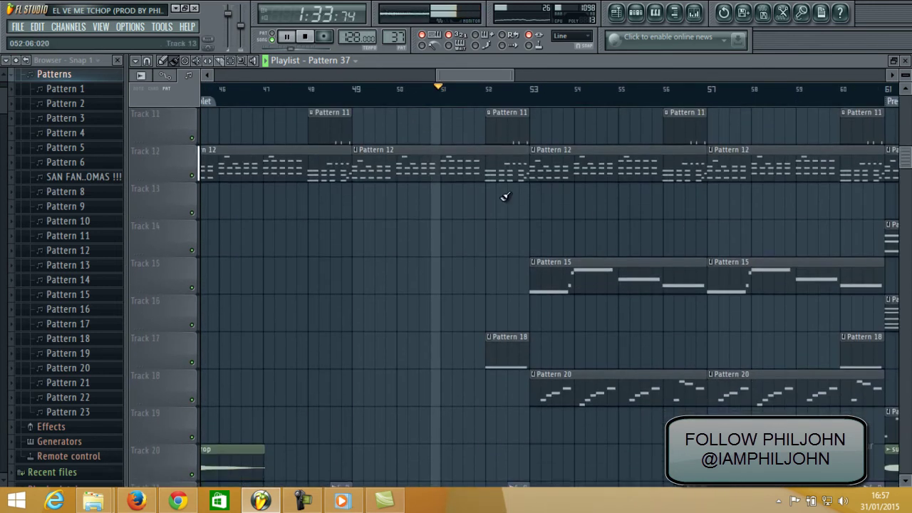
# Step: Open the mixer over the playlist and inspect the FX Something landing, FX Noisefall and Octaver orchestra tracks
pyautogui.click(694, 12)
pyautogui.moveTo(291, 149); pyautogui.dragTo(491, 148)
pyautogui.click(470, 233)
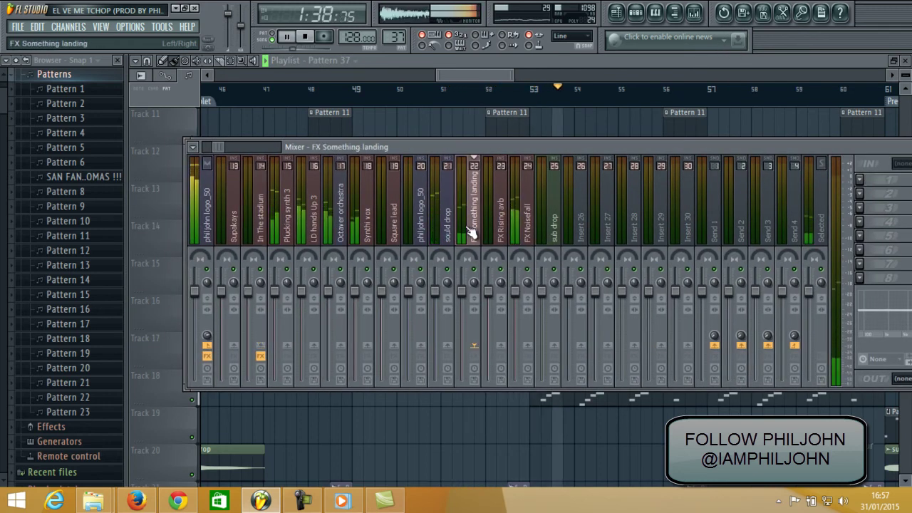
pyautogui.click(527, 232)
pyautogui.click(340, 230)
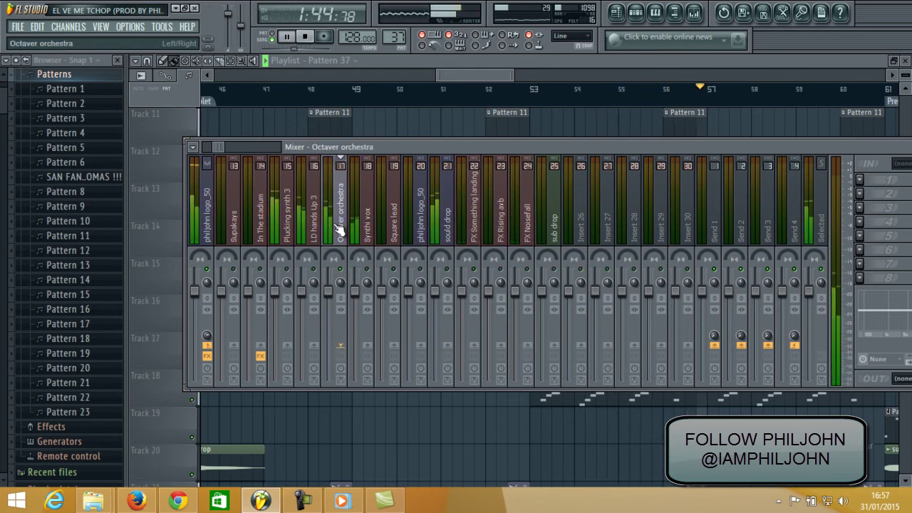
# Step: Inspect the Plucking synth 3 track in the mixer, shift the mixer window aside and close it to uncover the playlist
pyautogui.click(288, 224)
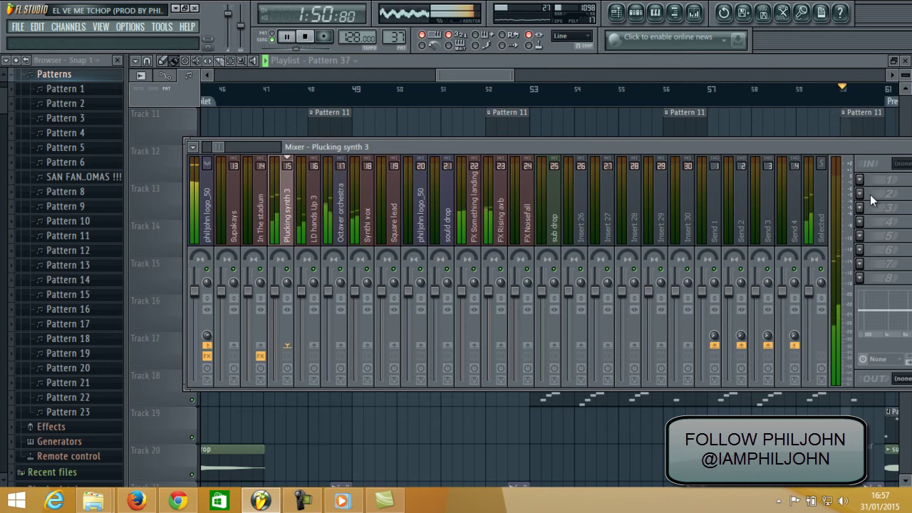
pyautogui.moveTo(875, 150); pyautogui.dragTo(791, 154)
pyautogui.click(832, 147)
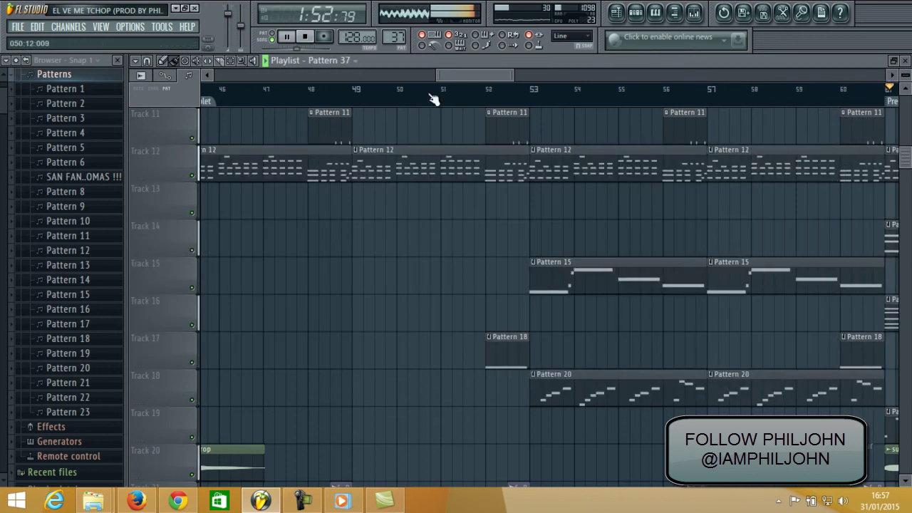
# Step: Follow the song through the Pre-refrain into the Refrain, solo Track 18 to audition its Pattern 13 melody, and re-enable all tracks
pyautogui.moveTo(513, 75); pyautogui.dragTo(560, 79)
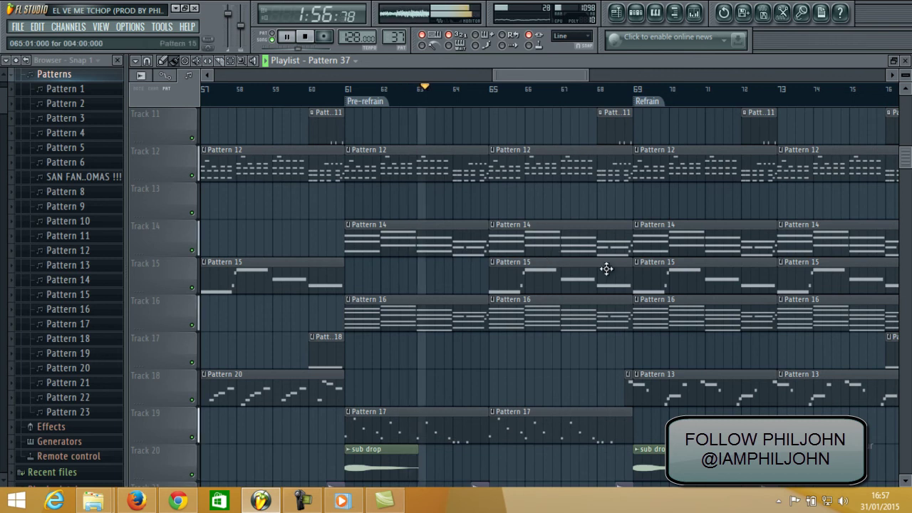
pyautogui.moveTo(552, 79); pyautogui.dragTo(572, 78)
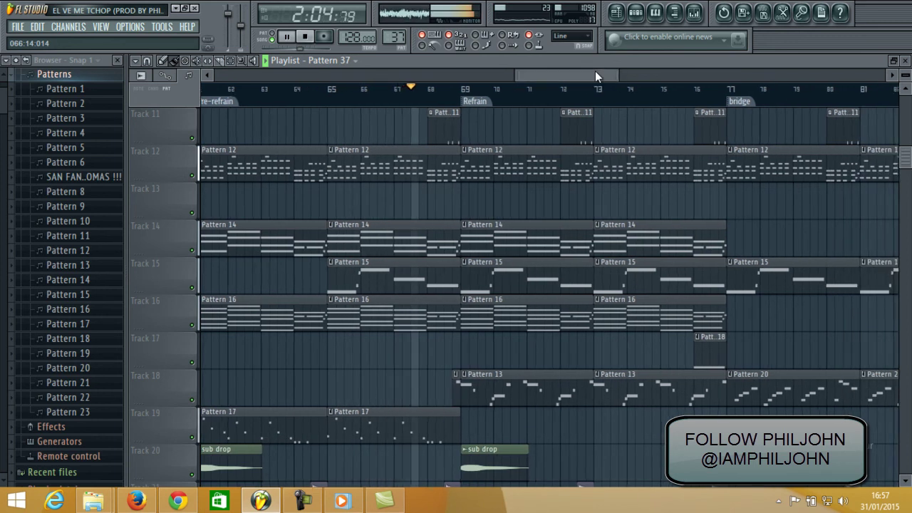
pyautogui.moveTo(594, 70); pyautogui.dragTo(616, 71)
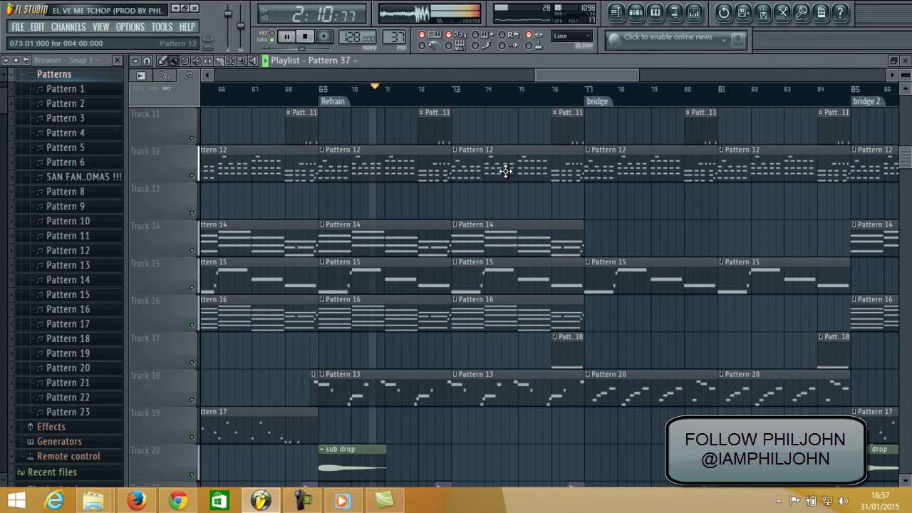
pyautogui.moveTo(637, 76); pyautogui.dragTo(673, 76)
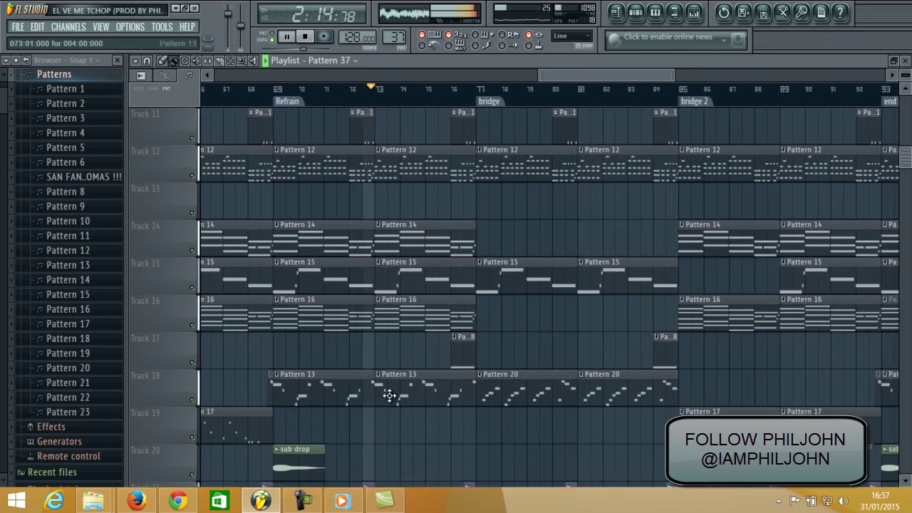
pyautogui.rightClick(191, 400)
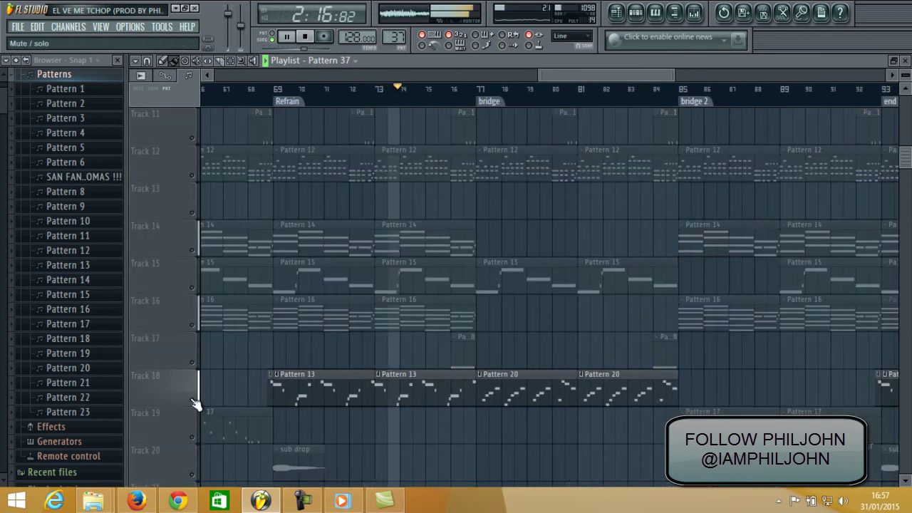
pyautogui.rightClick(193, 401)
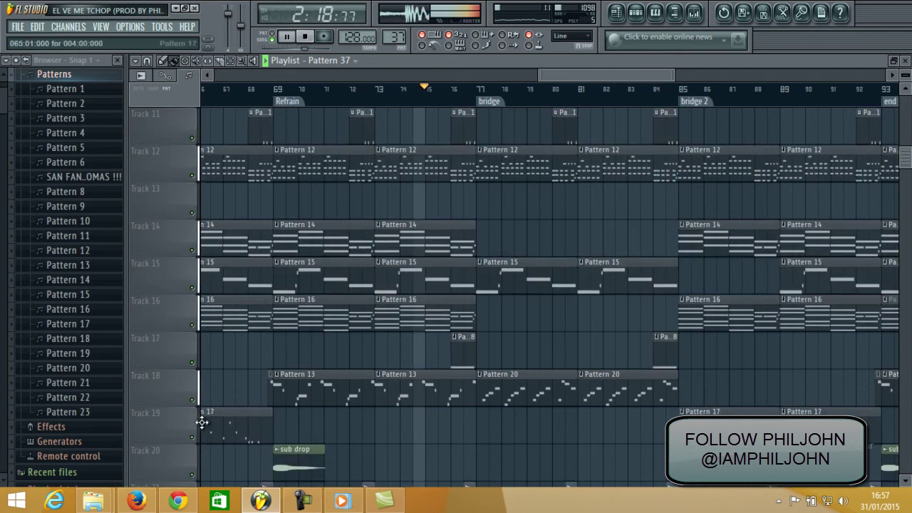
# Step: Examine the bridge and bridge 2 sections in the playlist while the song plays, from the melody tracks up to Track 1
pyautogui.moveTo(584, 79); pyautogui.dragTo(609, 79)
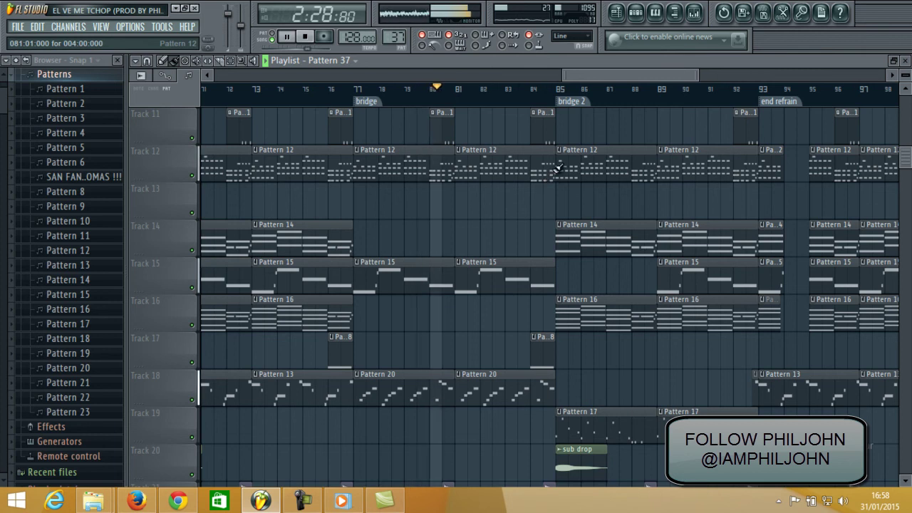
pyautogui.hscroll(4, 617, 80)
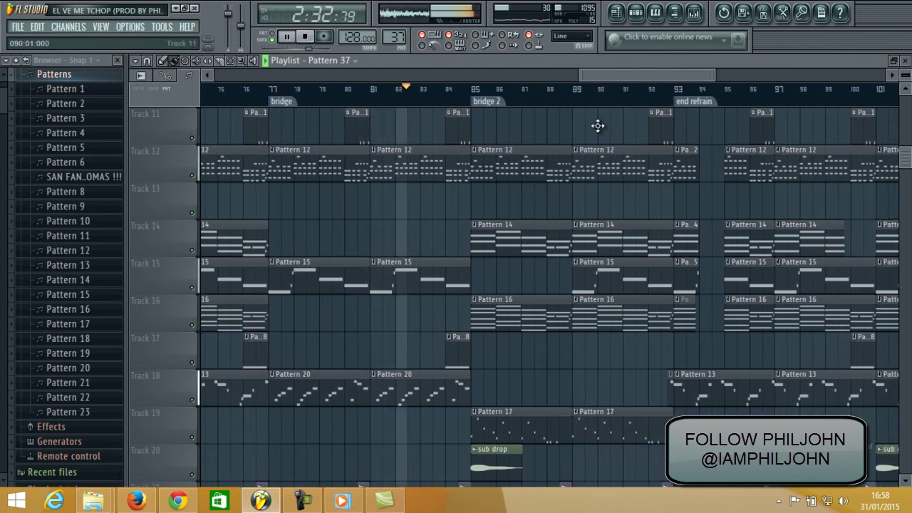
pyautogui.scroll(-5, 602, 195)
pyautogui.scroll(15, 603, 195)
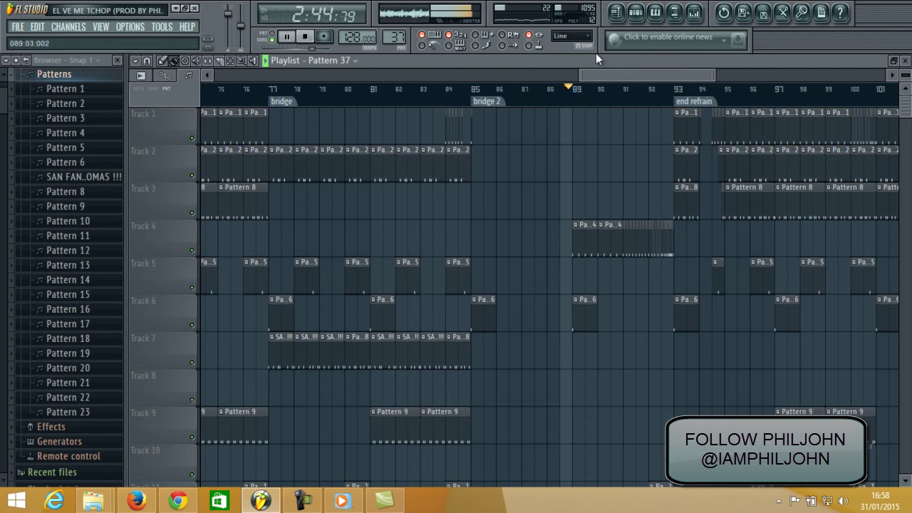
# Step: Examine the end refrain through the song's last clips around bar 117, from Track 1 down to Pattern 23 on Track 25
pyautogui.moveTo(604, 74); pyautogui.dragTo(642, 74)
pyautogui.moveTo(752, 75); pyautogui.dragTo(720, 124)
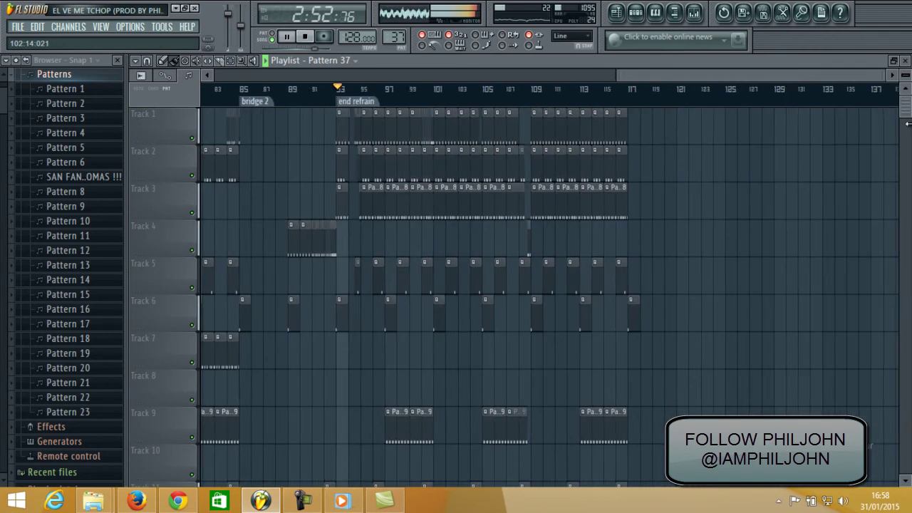
pyautogui.moveTo(710, 91); pyautogui.dragTo(599, 78)
pyautogui.moveTo(816, 77); pyautogui.dragTo(730, 91)
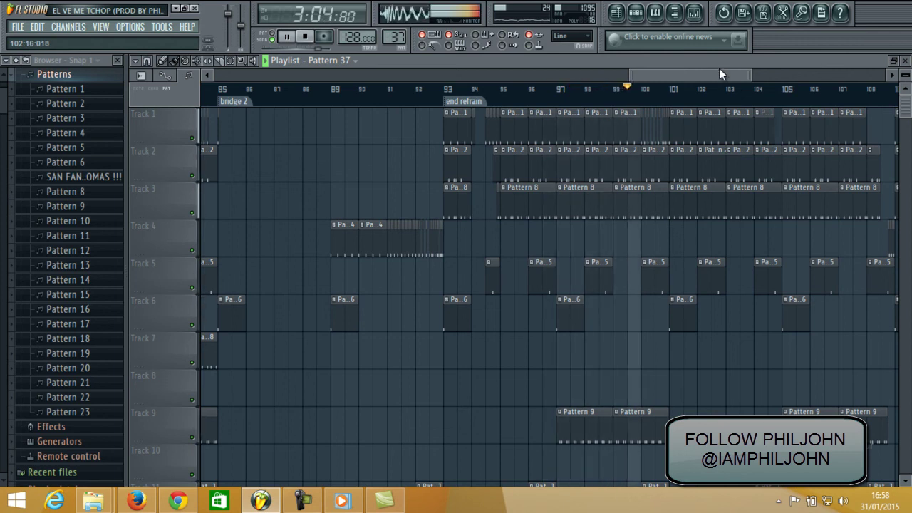
pyautogui.click(760, 75)
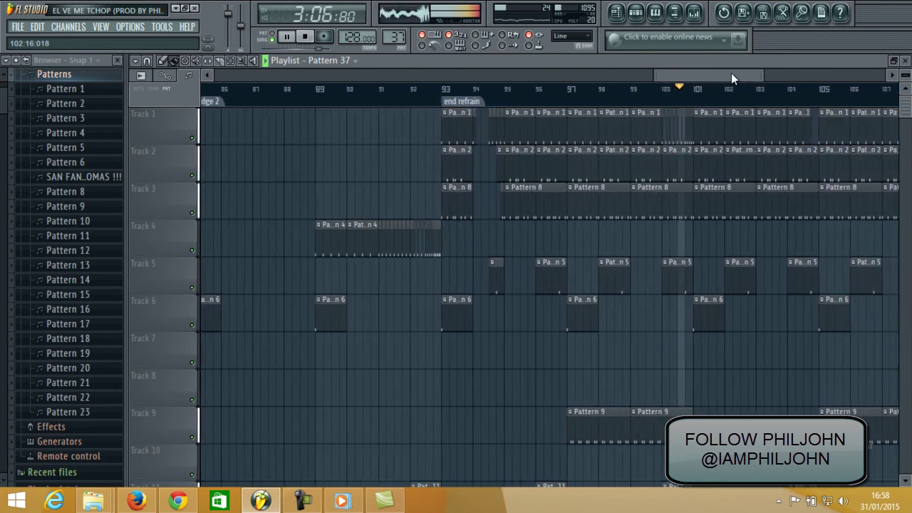
pyautogui.hscroll(1, 756, 74)
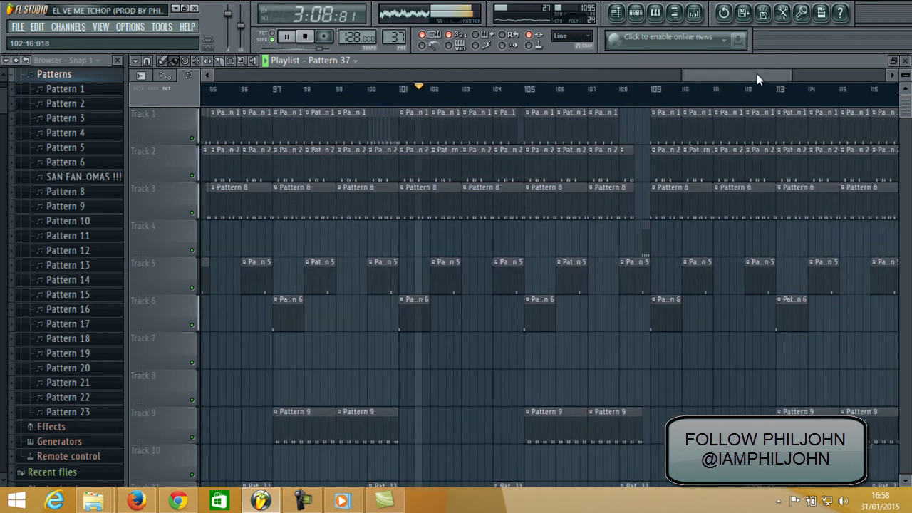
pyautogui.scroll(-9, 665, 220)
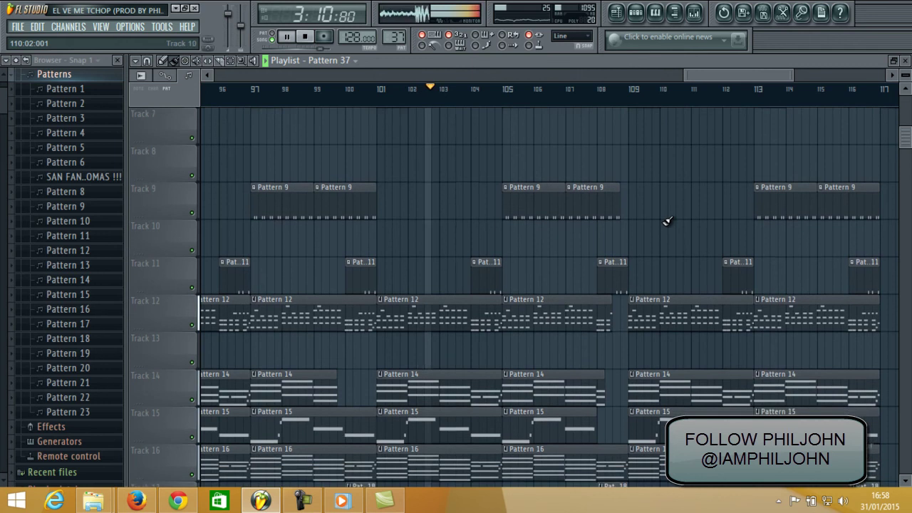
pyautogui.scroll(-4, 663, 278)
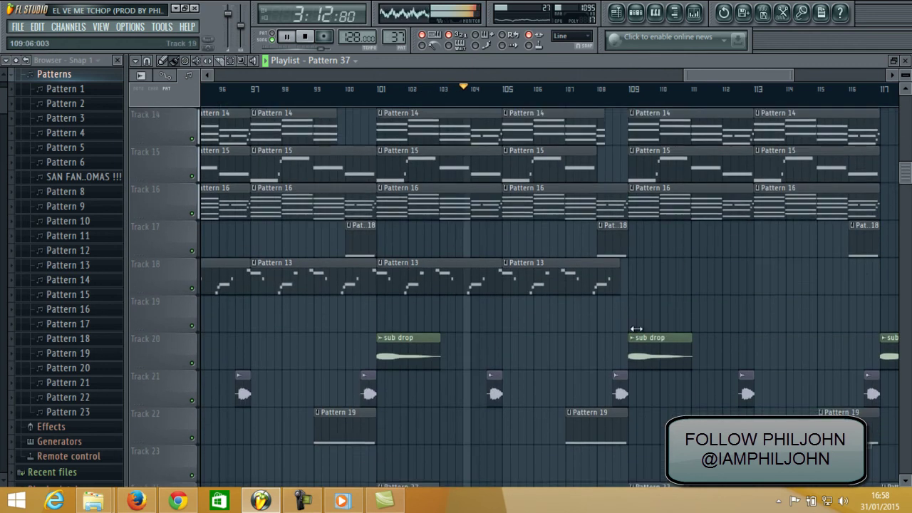
pyautogui.scroll(-6, 705, 207)
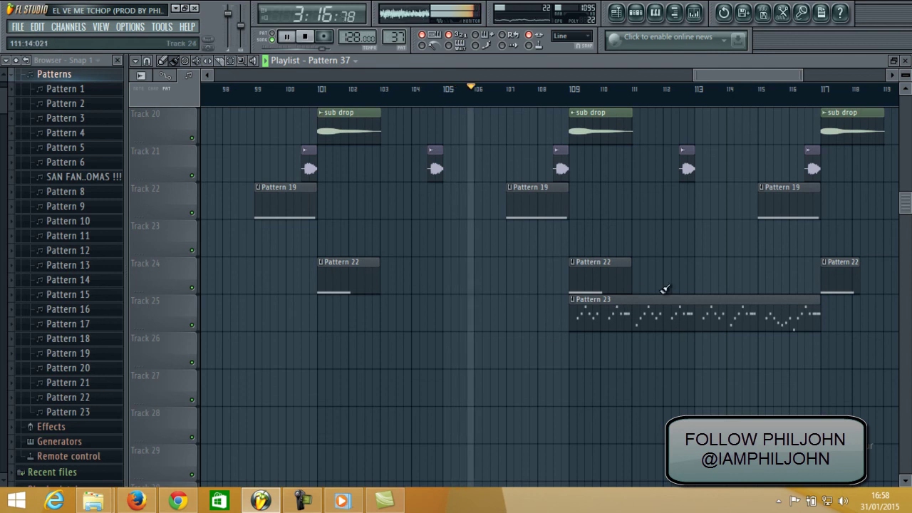
pyautogui.moveTo(723, 76); pyautogui.dragTo(736, 76)
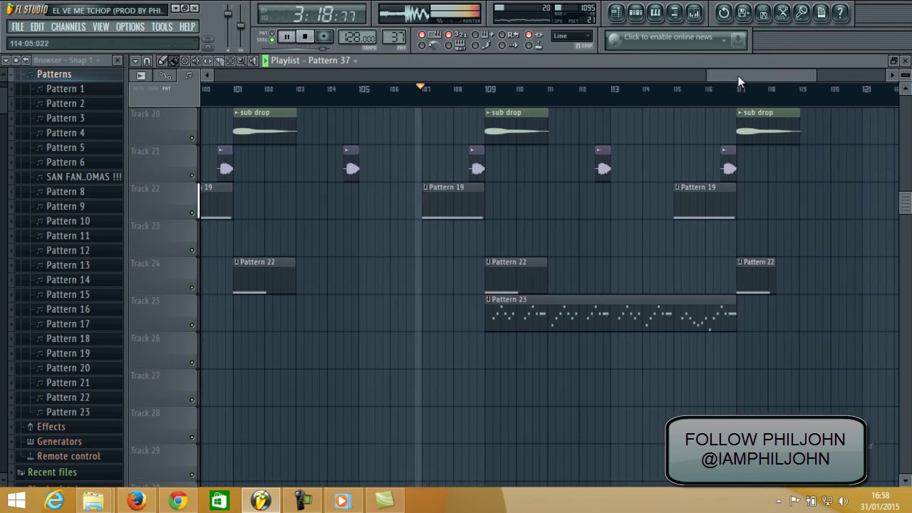